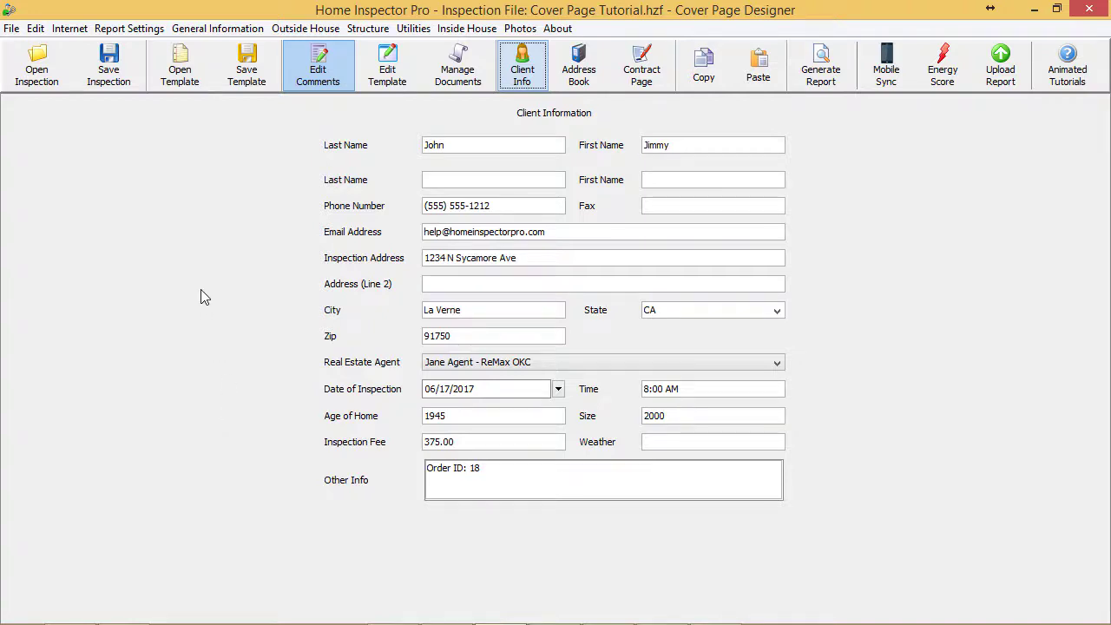
# Open the Cover Page Designer from Report Settings and re-enable custom cover layouts on reports
pyautogui.click(135, 28)
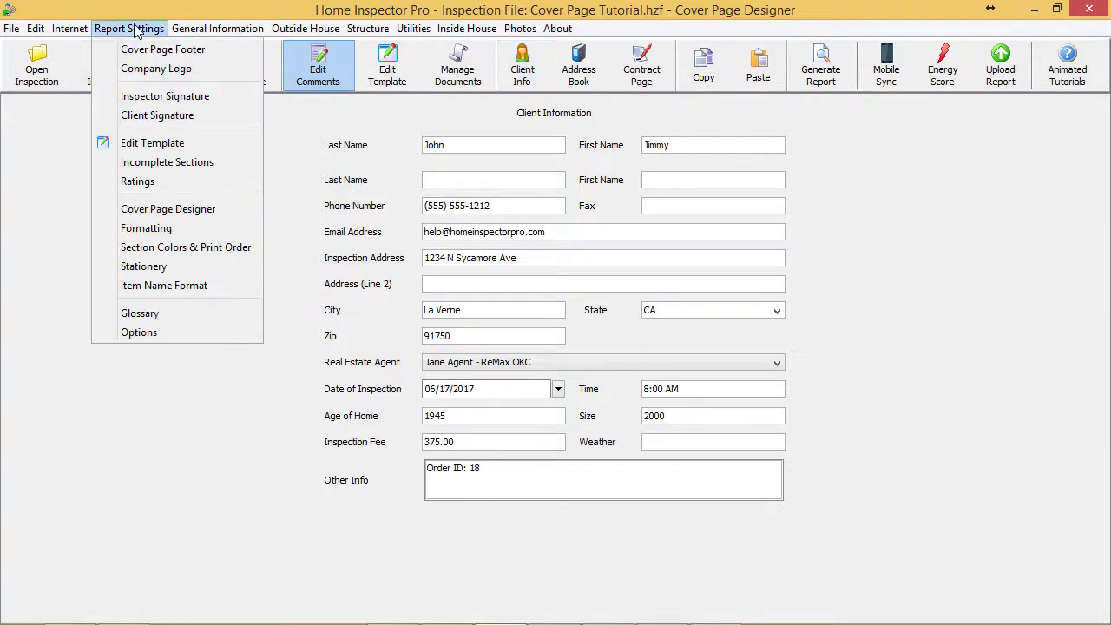
pyautogui.click(144, 209)
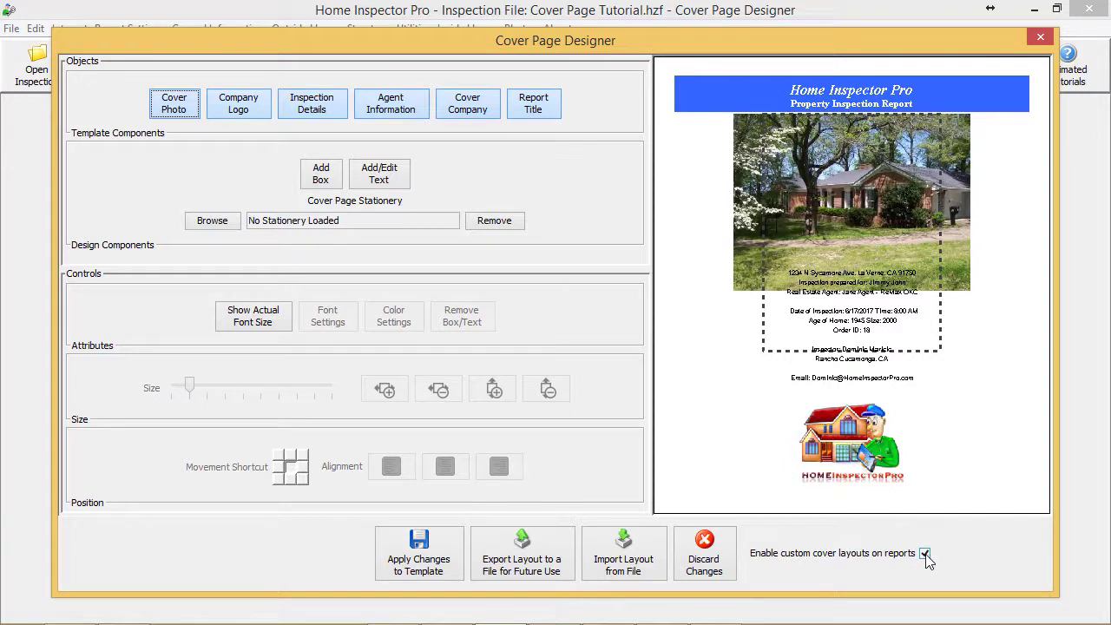
pyautogui.click(924, 554)
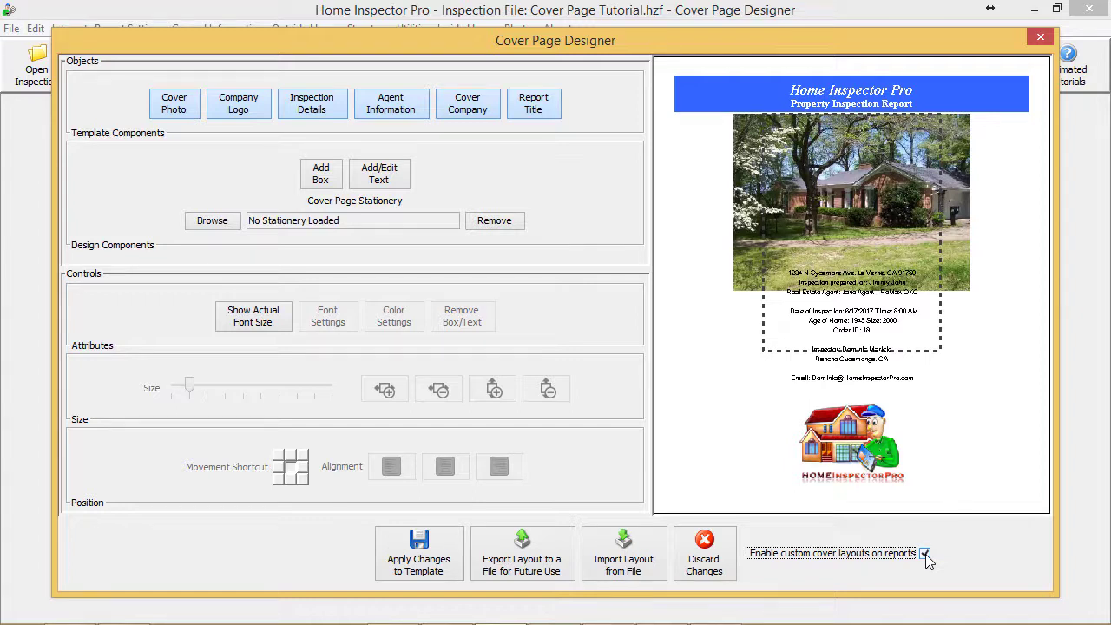
pyautogui.click(926, 554)
pyautogui.click(178, 109)
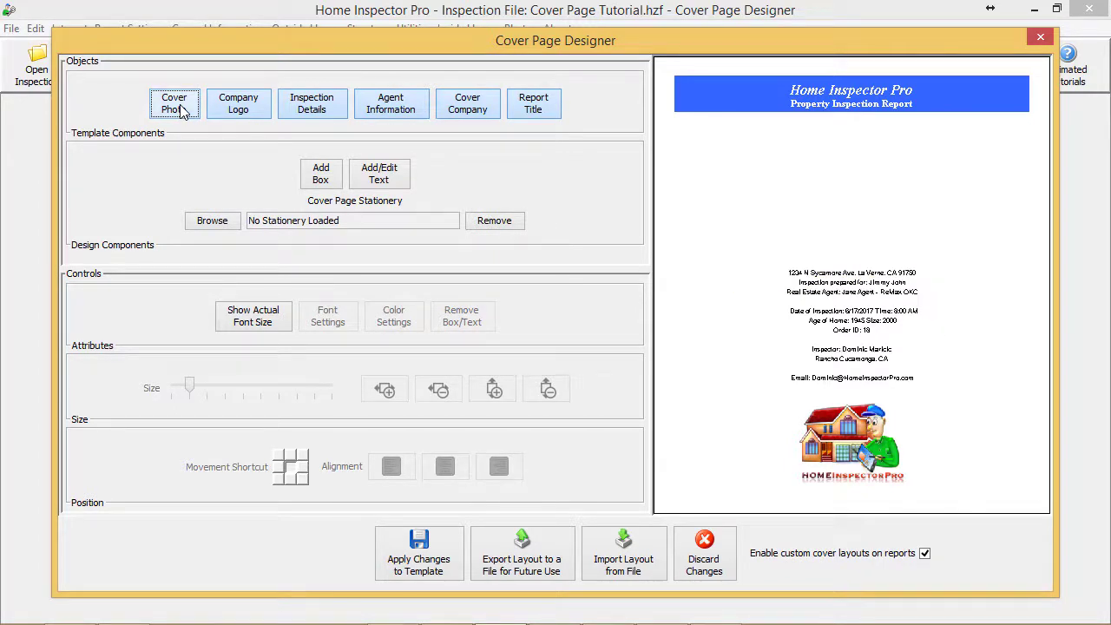
pyautogui.click(225, 108)
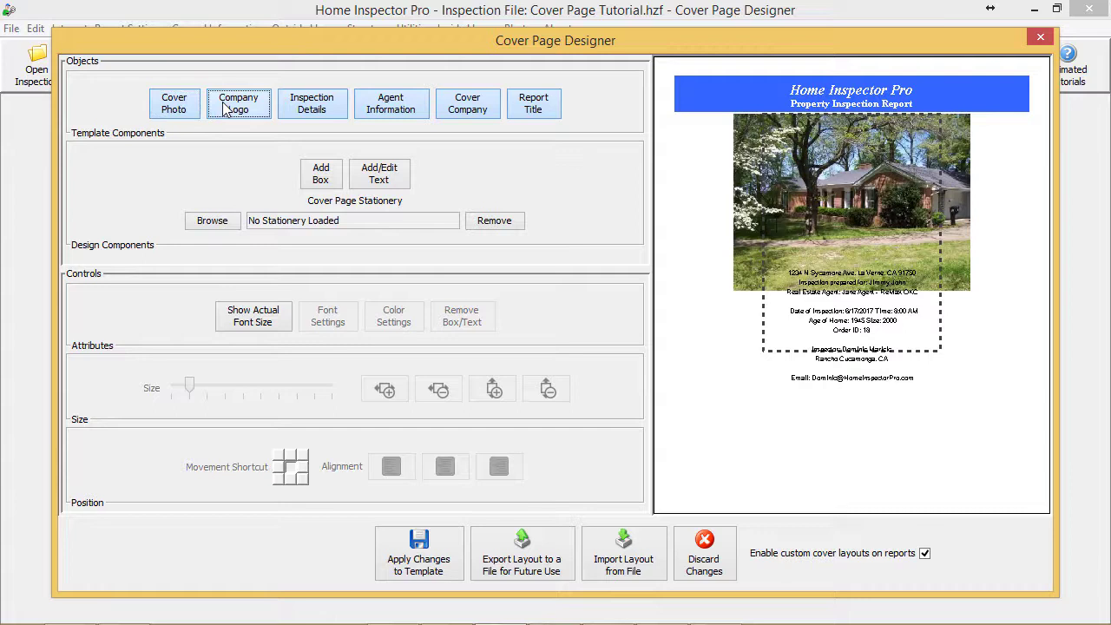
pyautogui.click(304, 106)
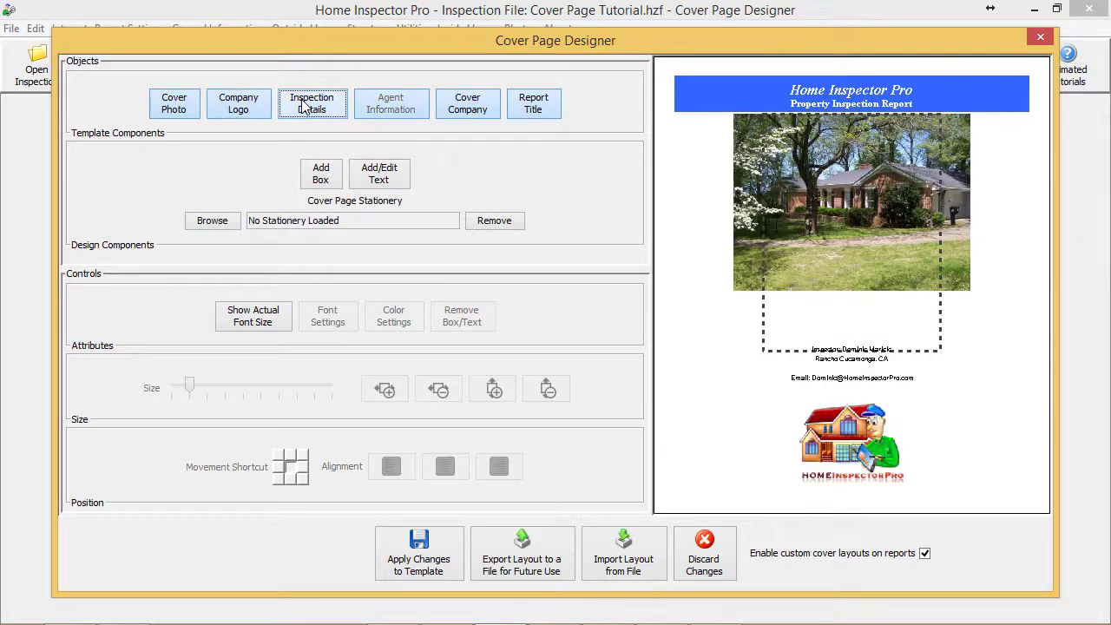
pyautogui.click(380, 111)
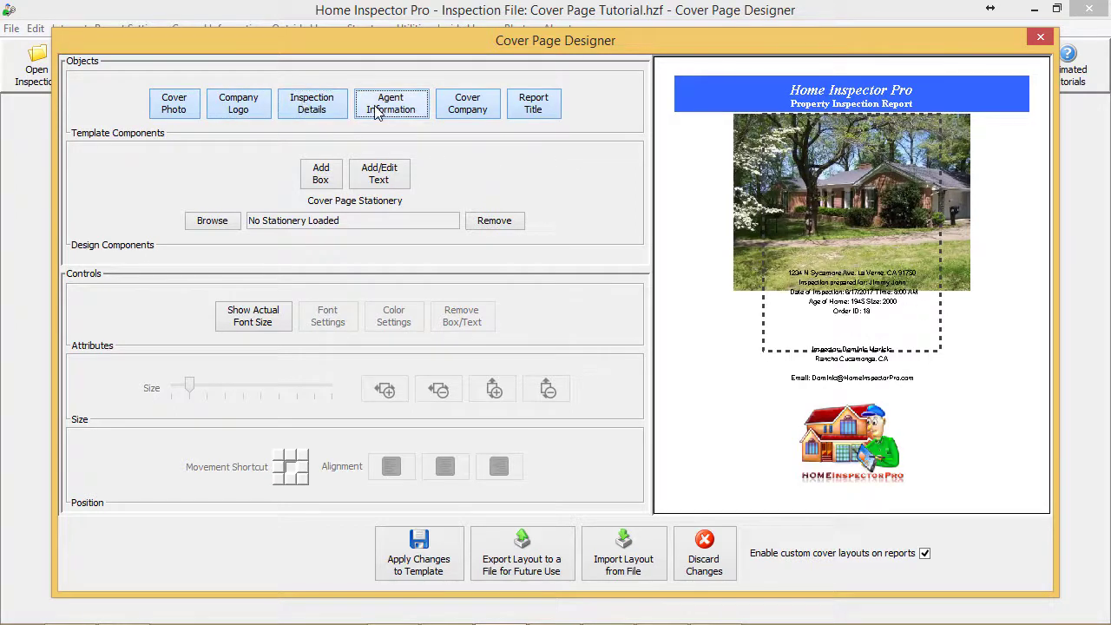
pyautogui.click(464, 101)
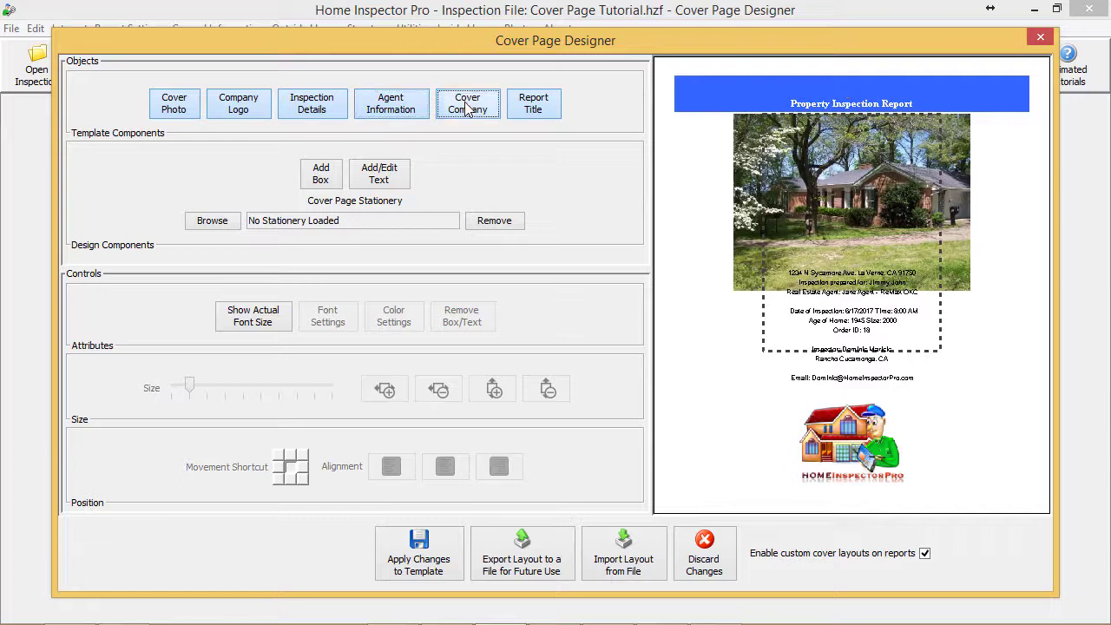
pyautogui.click(534, 111)
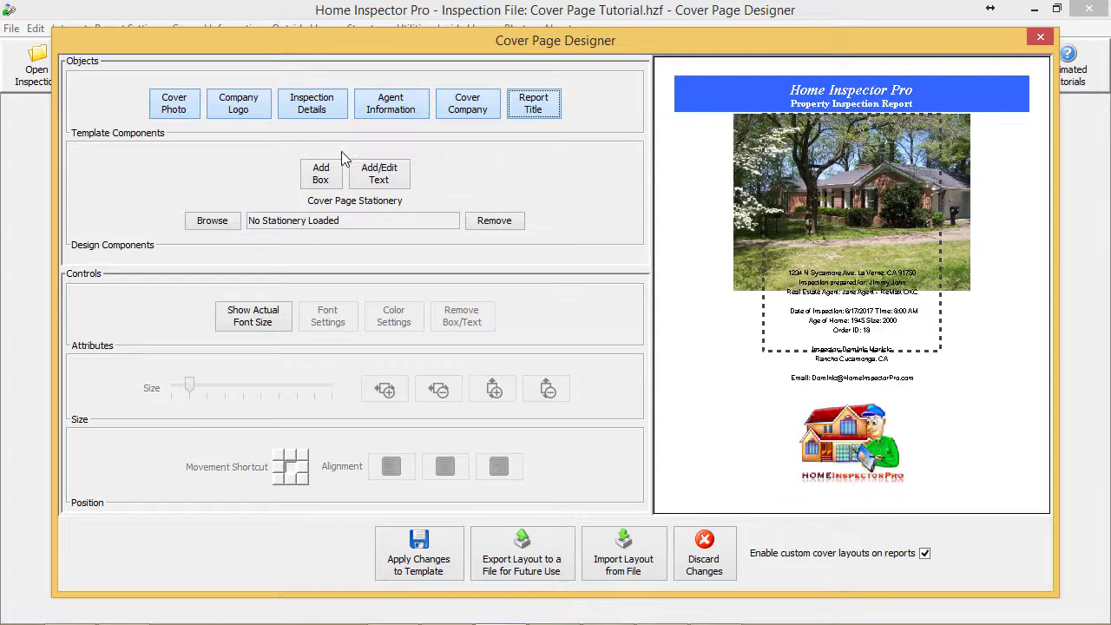
# Add a new box to the cover page and move it to the page's left edge
pyautogui.click(321, 180)
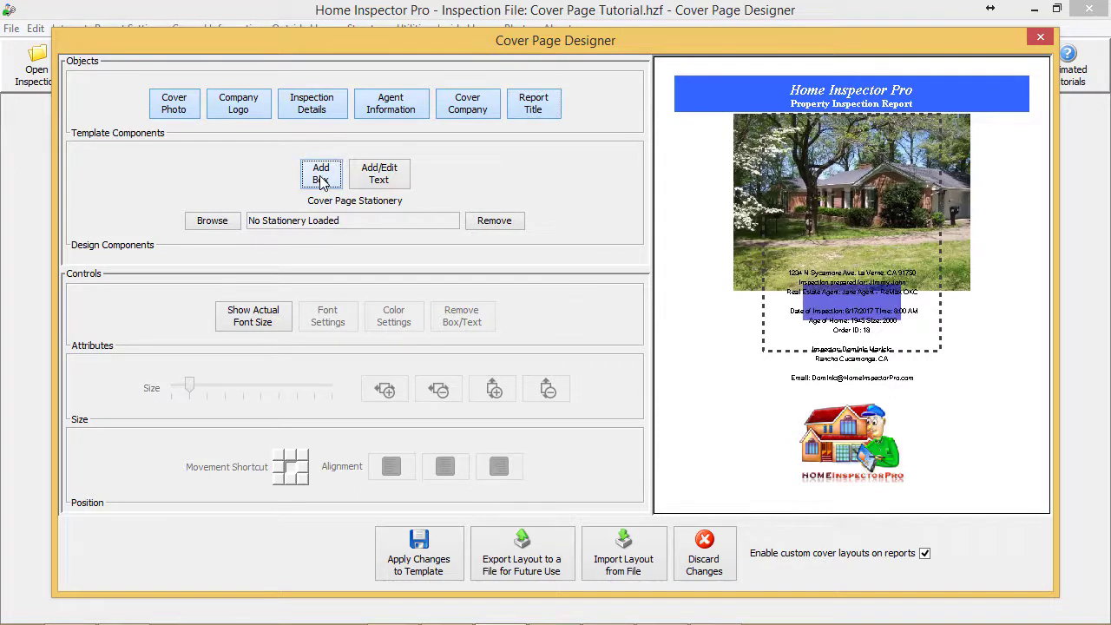
pyautogui.moveTo(816, 301); pyautogui.dragTo(823, 344)
pyautogui.click(828, 297)
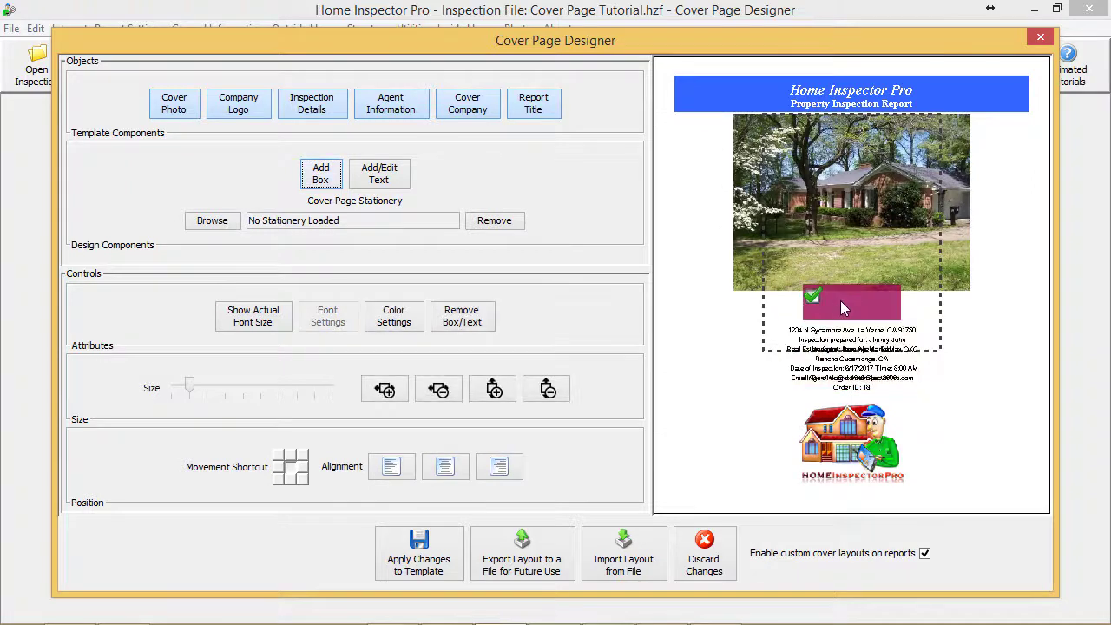
pyautogui.moveTo(801, 303); pyautogui.dragTo(712, 321)
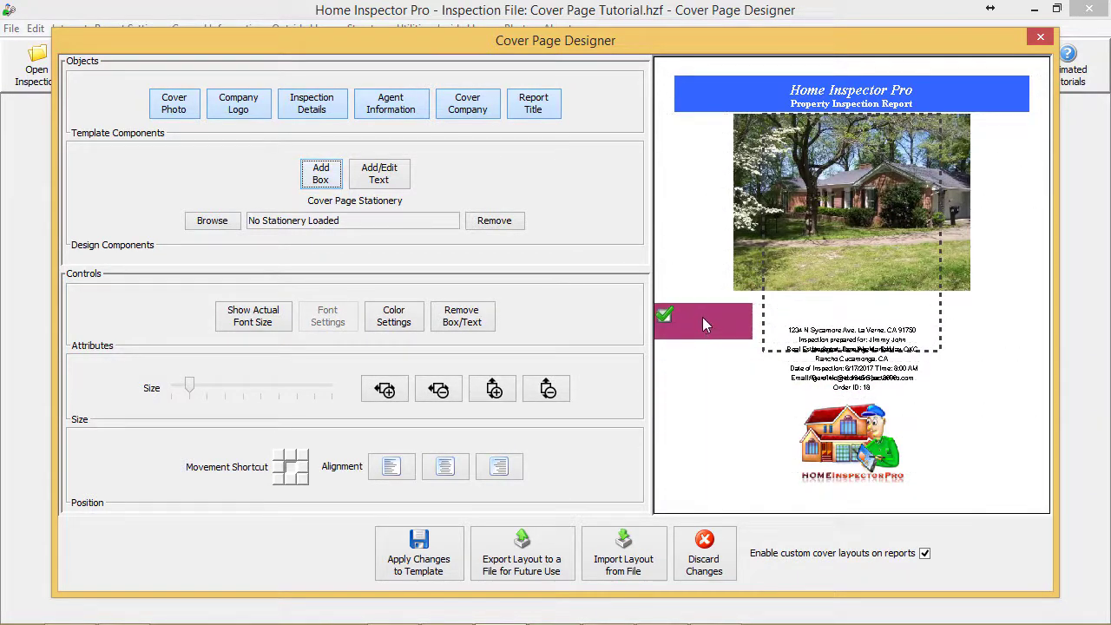
# Resize the new box wider and taller with the Size buttons
pyautogui.click(385, 391)
pyautogui.moveTo(191, 388); pyautogui.dragTo(243, 391)
pyautogui.click(494, 389)
pyautogui.click(492, 388)
pyautogui.click(493, 388)
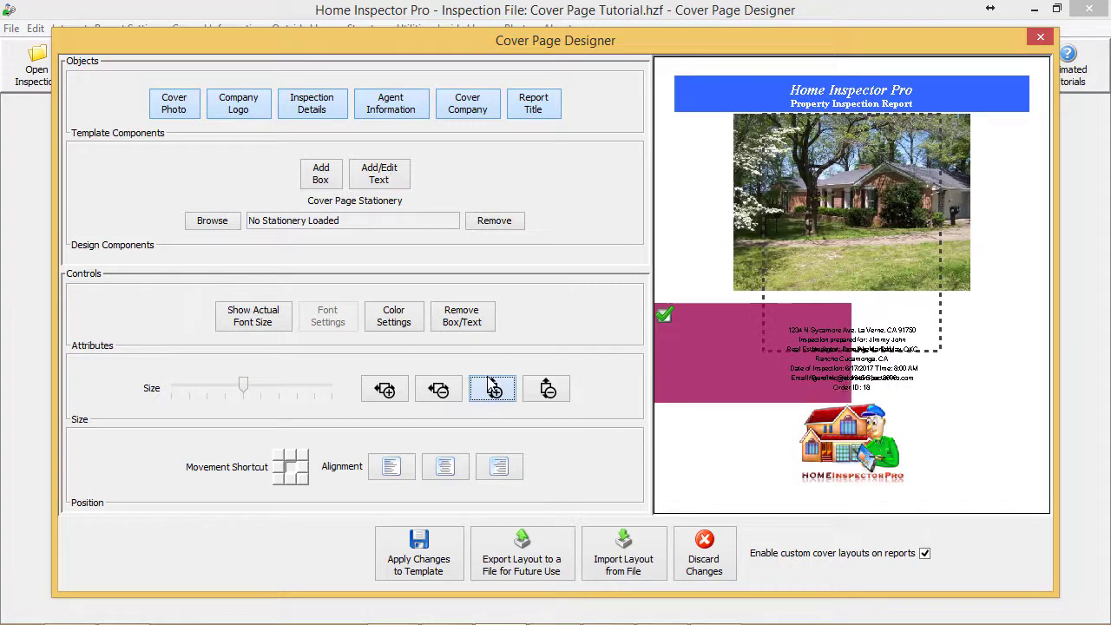
pyautogui.click(492, 388)
pyautogui.click(492, 388)
pyautogui.click(547, 391)
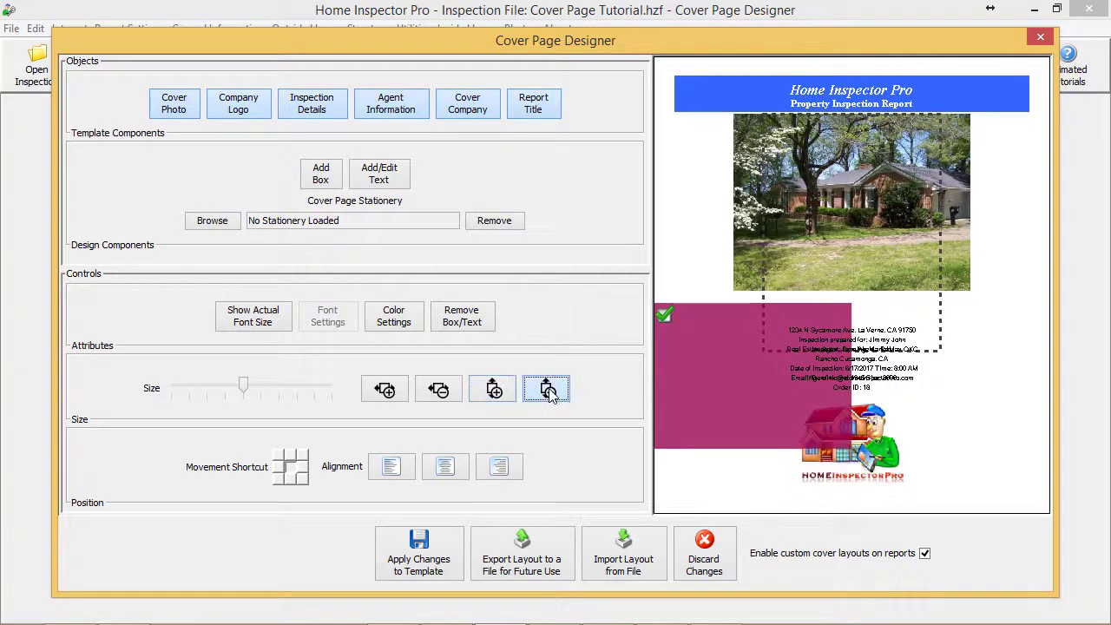
pyautogui.click(547, 391)
pyautogui.click(547, 391)
pyautogui.click(546, 391)
pyautogui.click(492, 388)
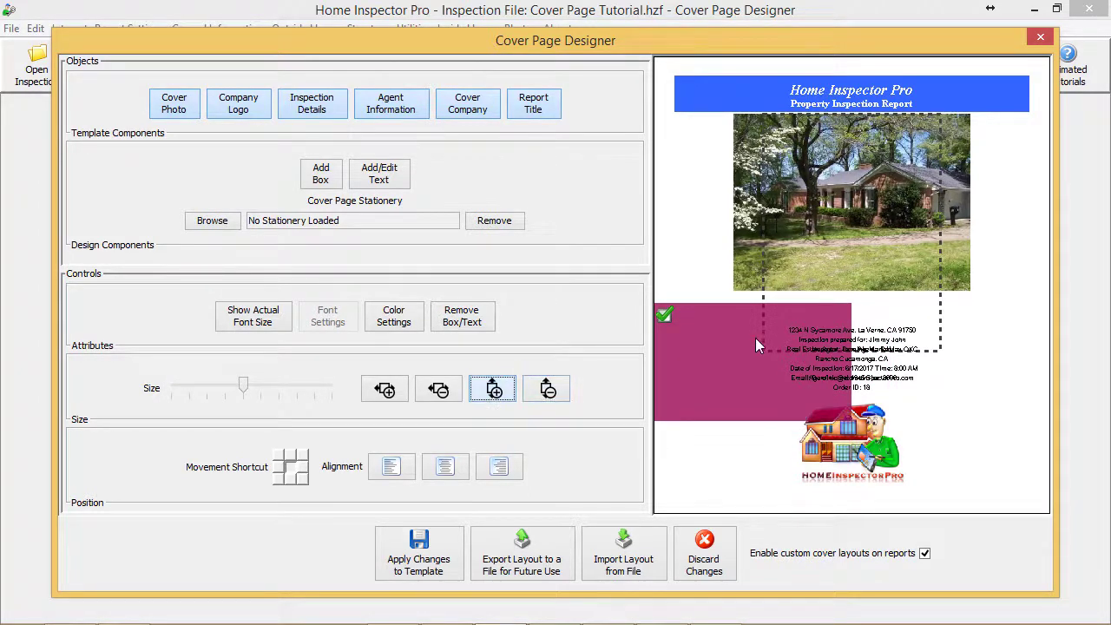
# Drag the inspector contact text and the inspection details text into the box
pyautogui.click(887, 336)
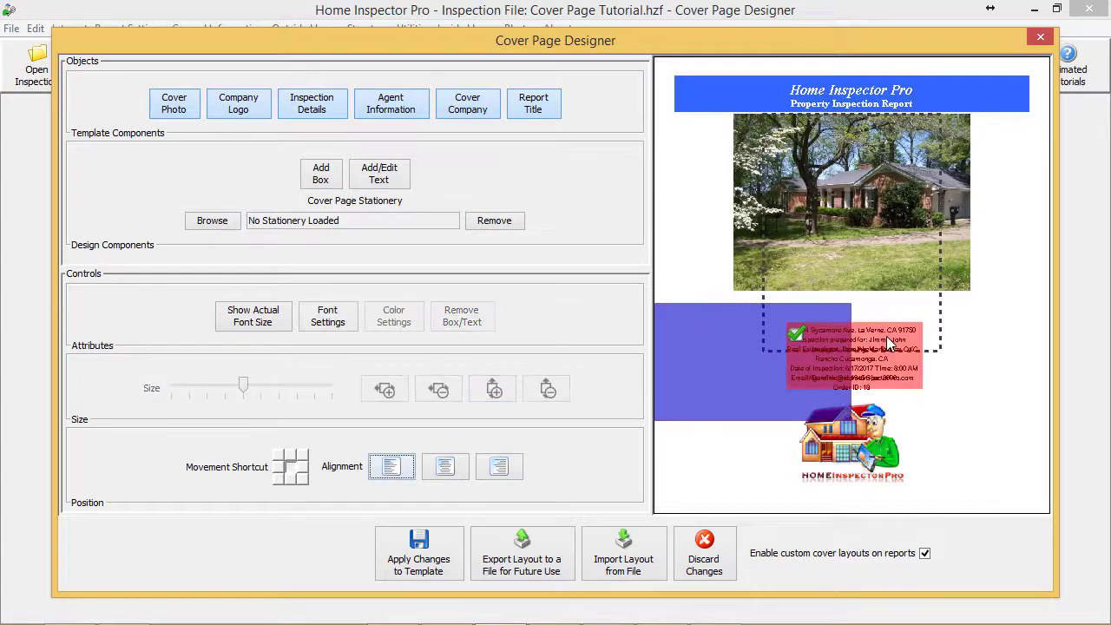
pyautogui.click(822, 359)
pyautogui.moveTo(822, 359); pyautogui.dragTo(766, 329)
pyautogui.click(832, 366)
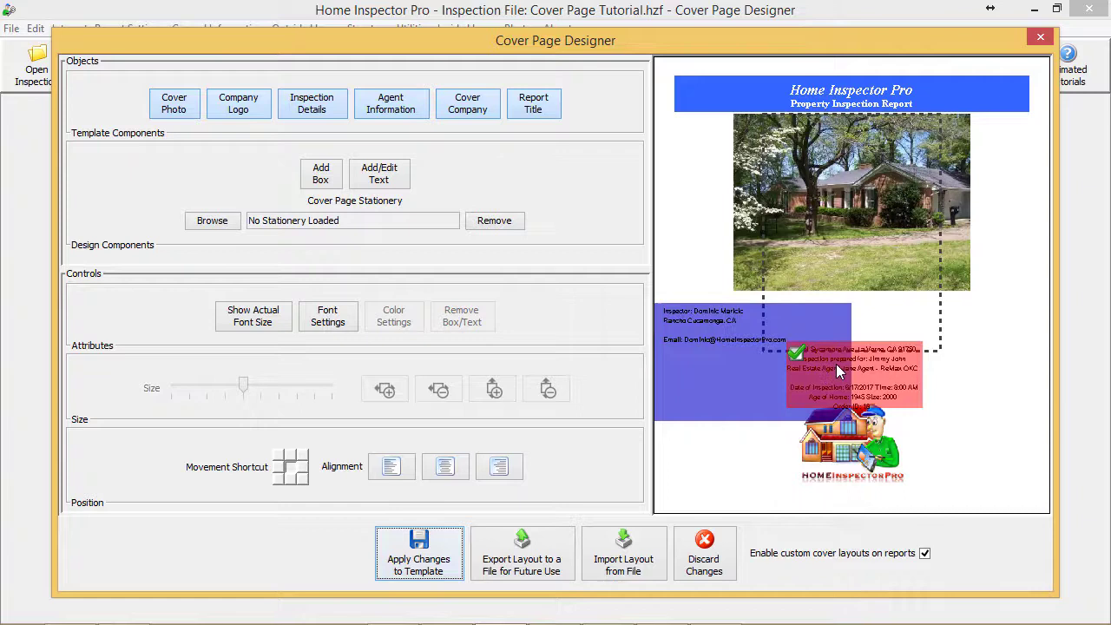
pyautogui.moveTo(832, 366); pyautogui.dragTo(709, 379)
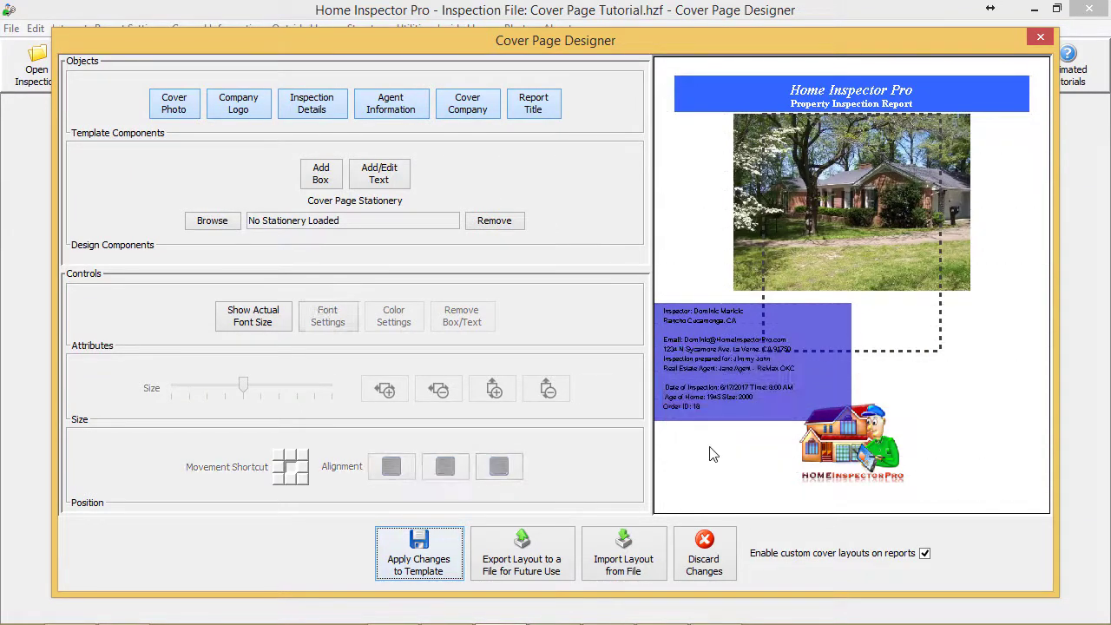
# Stretch the cover photo to the maximum size so it spans the full page width
pyautogui.click(741, 157)
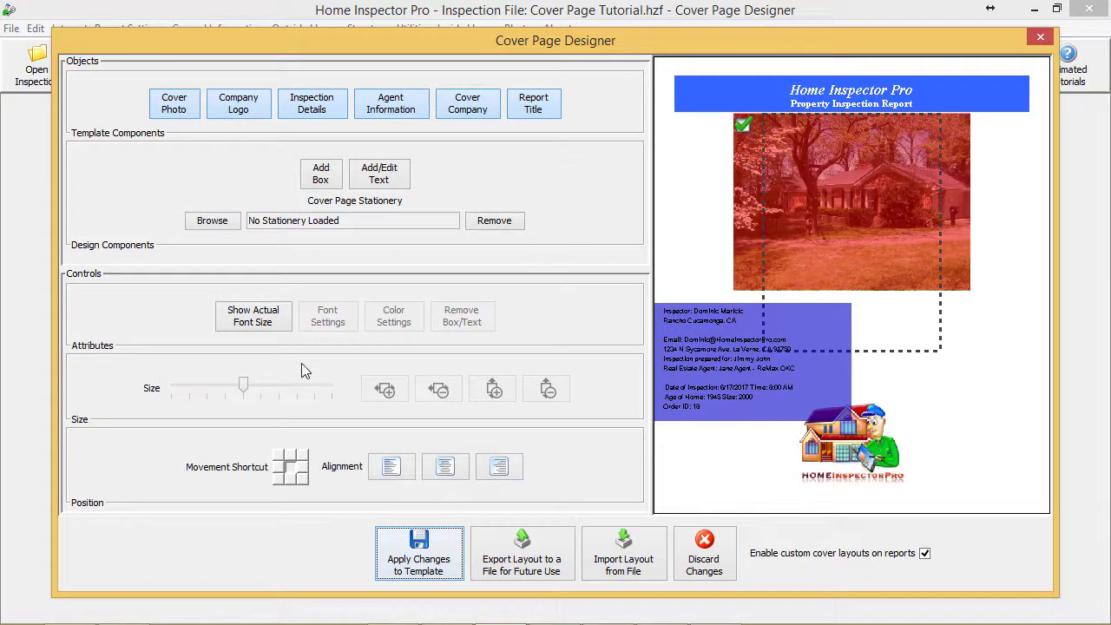
pyautogui.moveTo(242, 388); pyautogui.dragTo(336, 391)
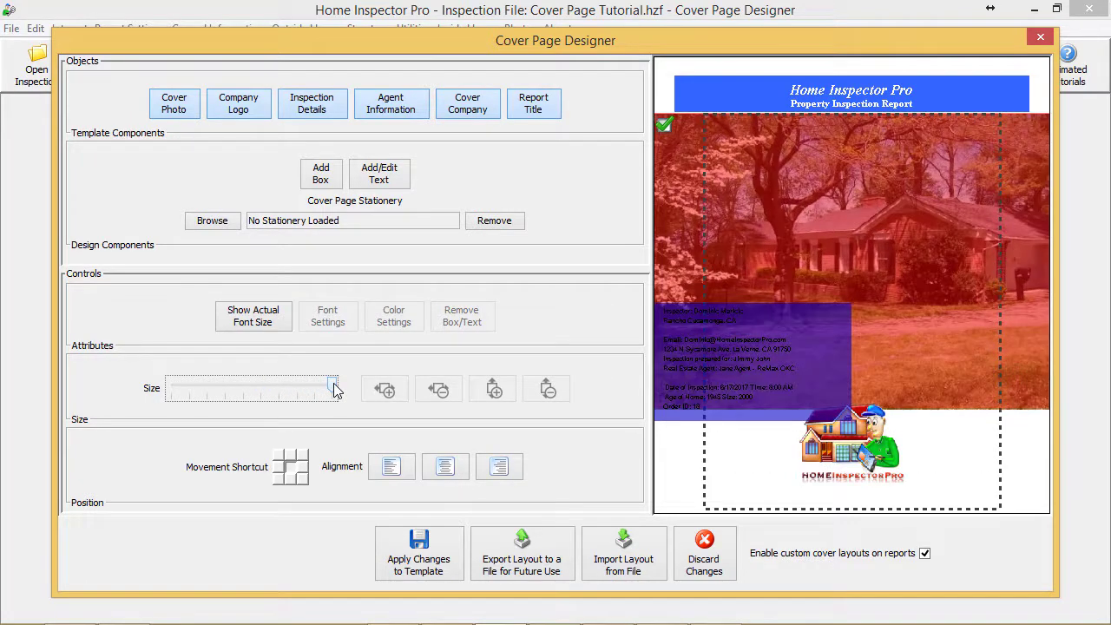
pyautogui.click(678, 474)
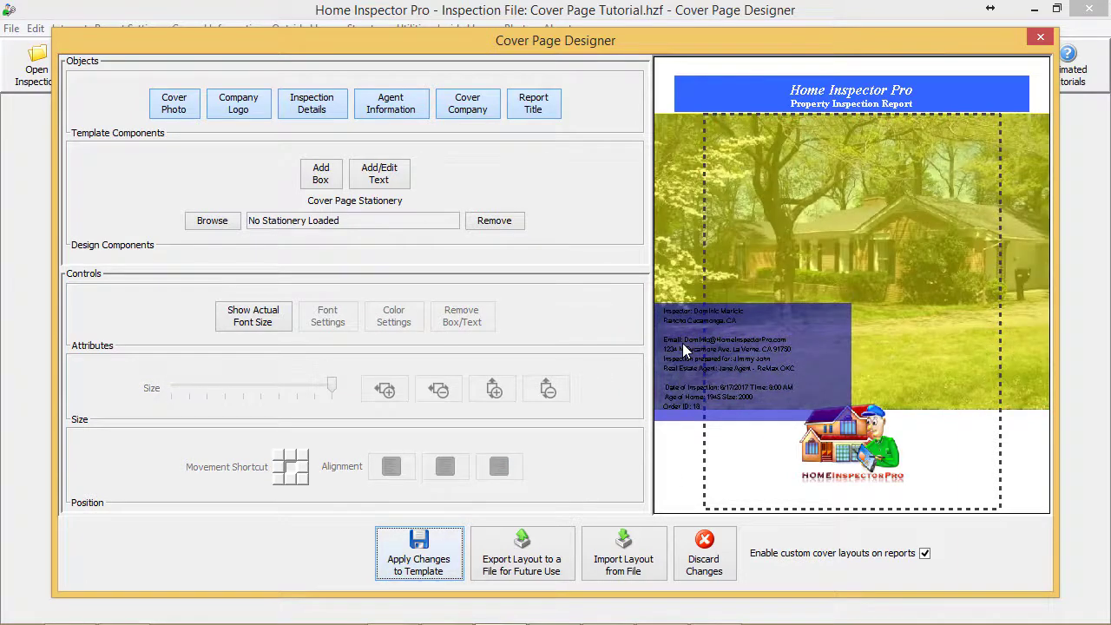
# Change the inspector's contact text font colour to white
pyautogui.click(681, 320)
pyautogui.click(681, 320)
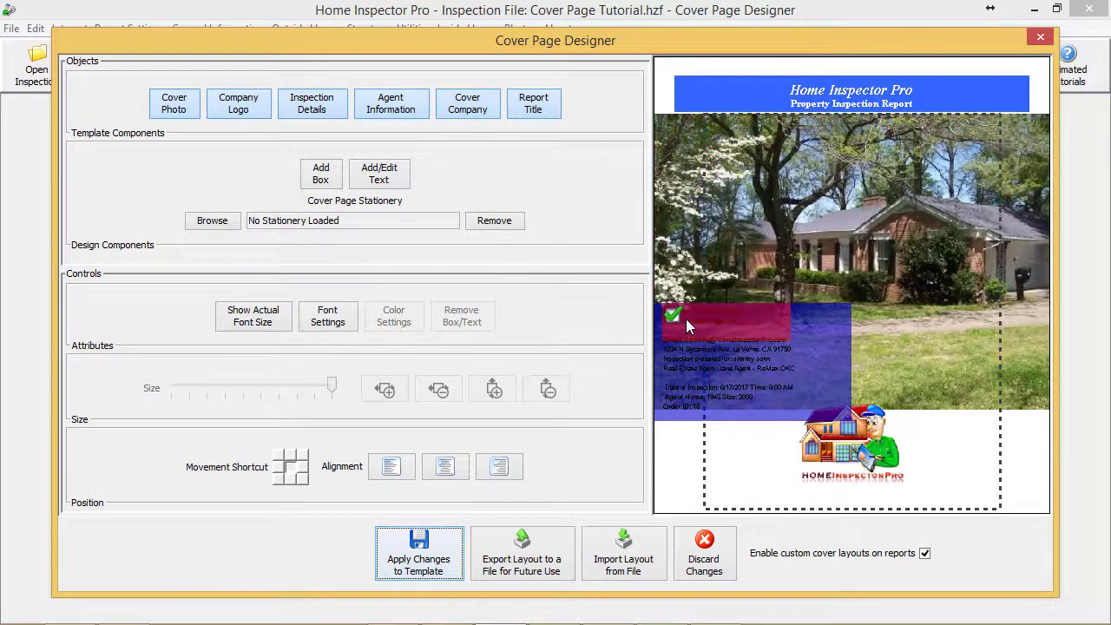
pyautogui.click(330, 319)
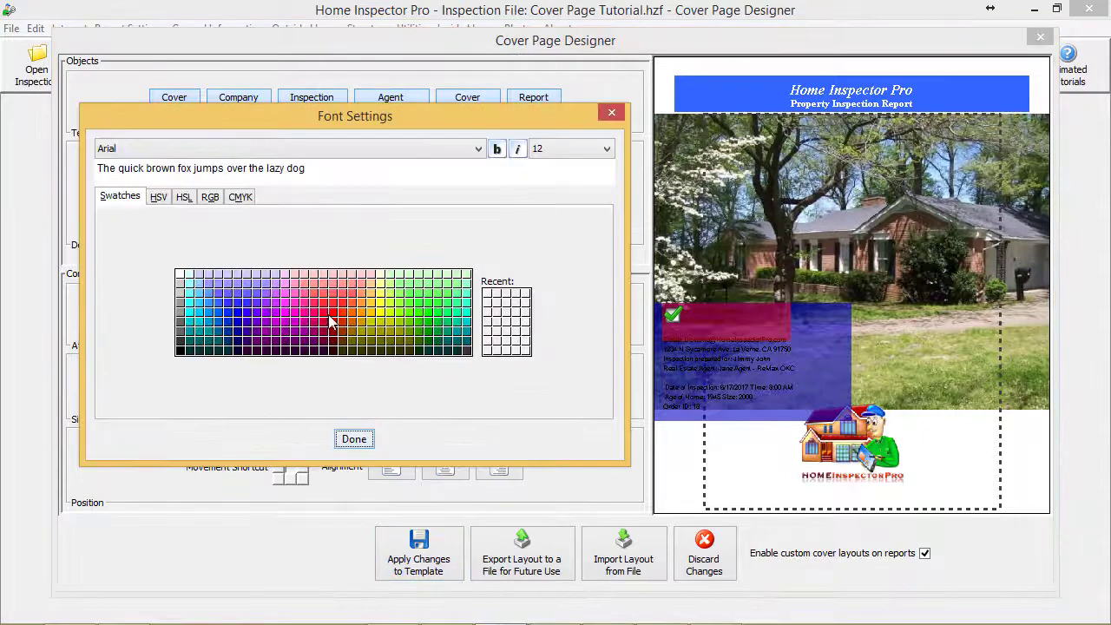
pyautogui.click(181, 277)
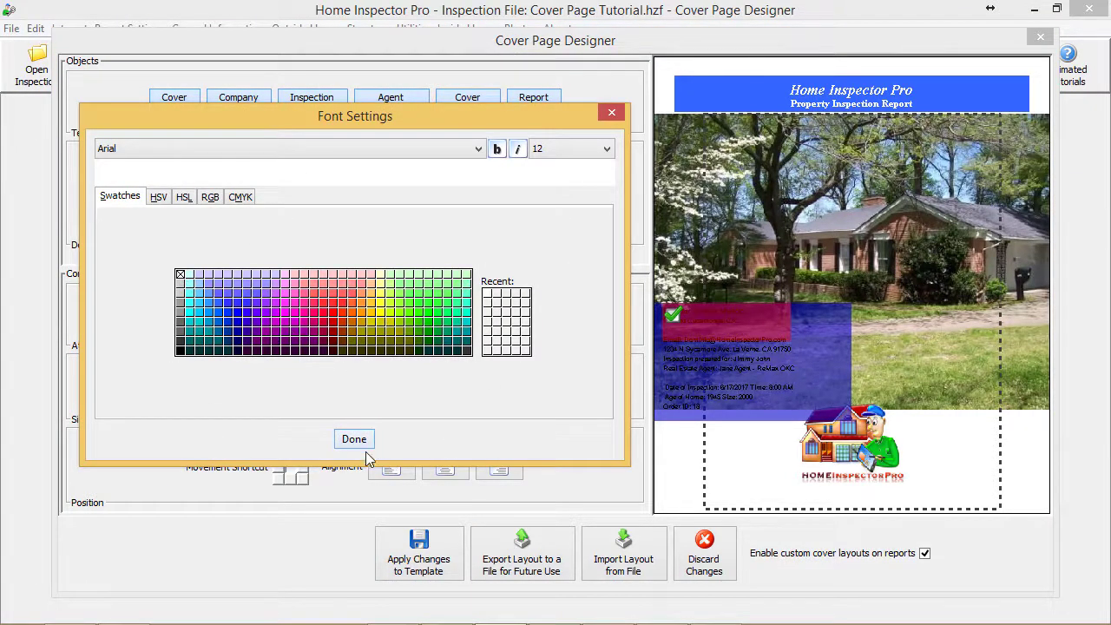
pyautogui.click(354, 438)
pyautogui.click(679, 358)
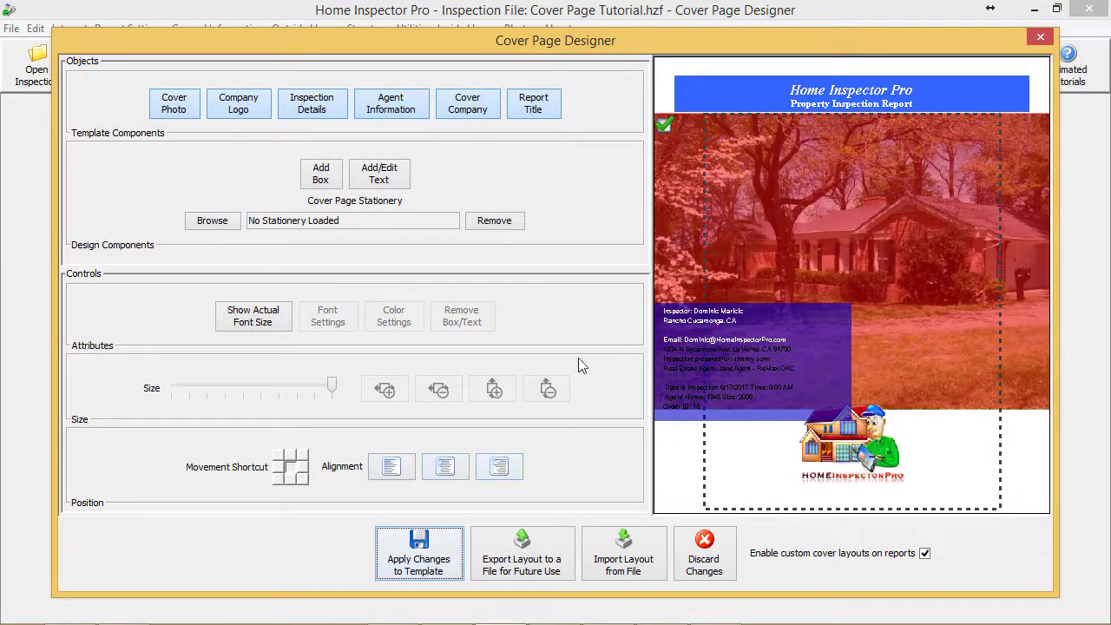
# Nudge the cover photo down slightly and select the title bar and its text
pyautogui.moveTo(680, 356)
pyautogui.mouseDown()
pyautogui.moveTo(680, 384)
pyautogui.moveTo(682, 314)
pyautogui.moveTo(681, 354)
pyautogui.mouseUp()
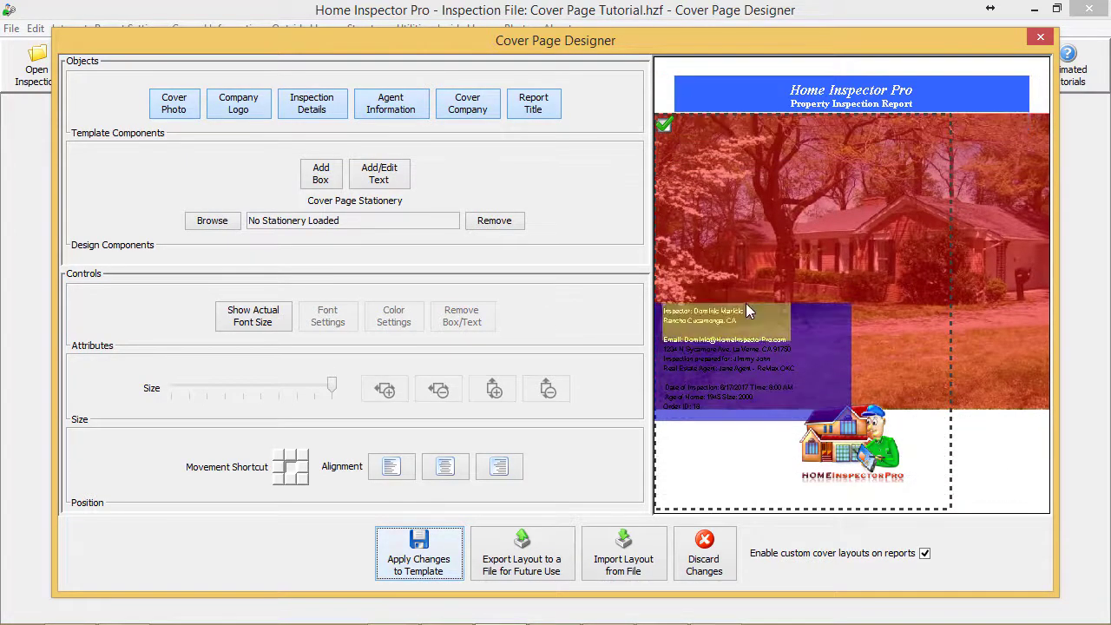
pyautogui.click(816, 95)
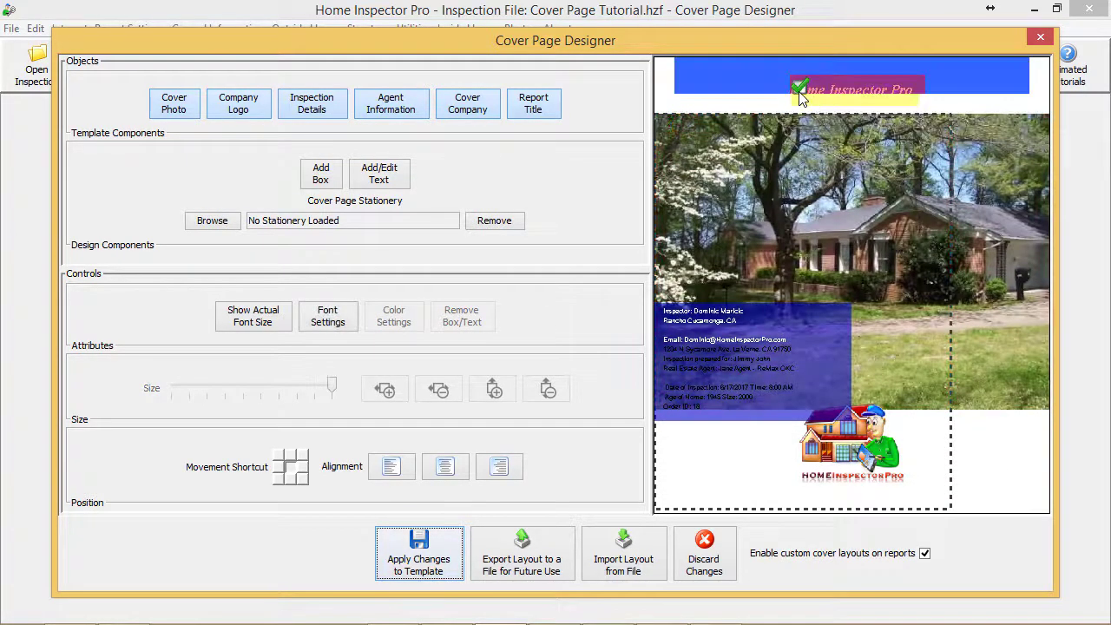
pyautogui.click(817, 83)
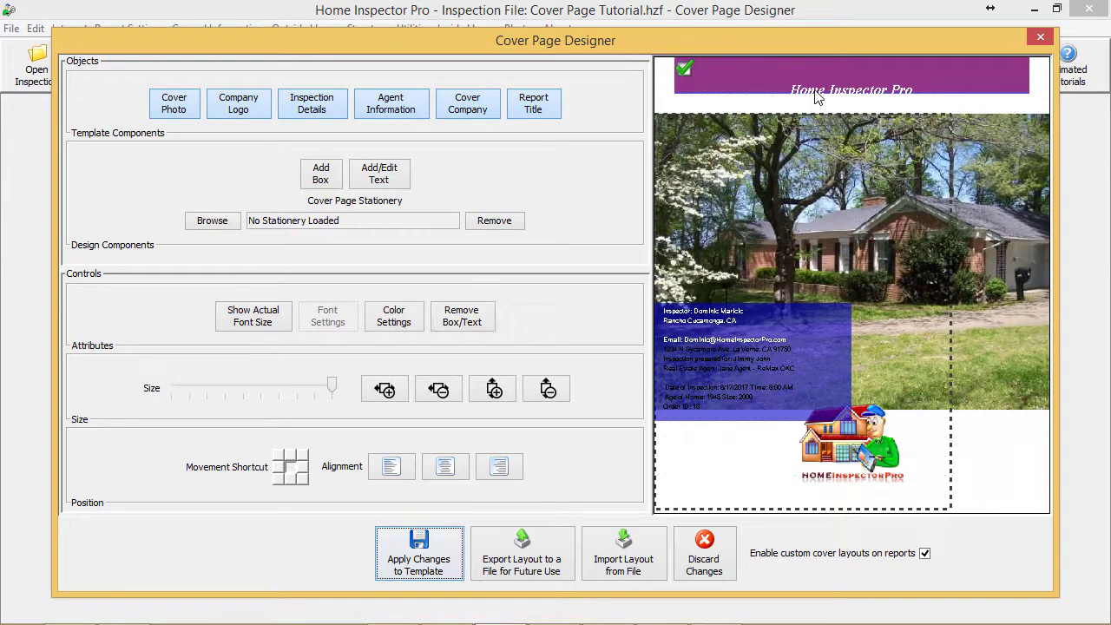
pyautogui.click(806, 99)
pyautogui.click(800, 104)
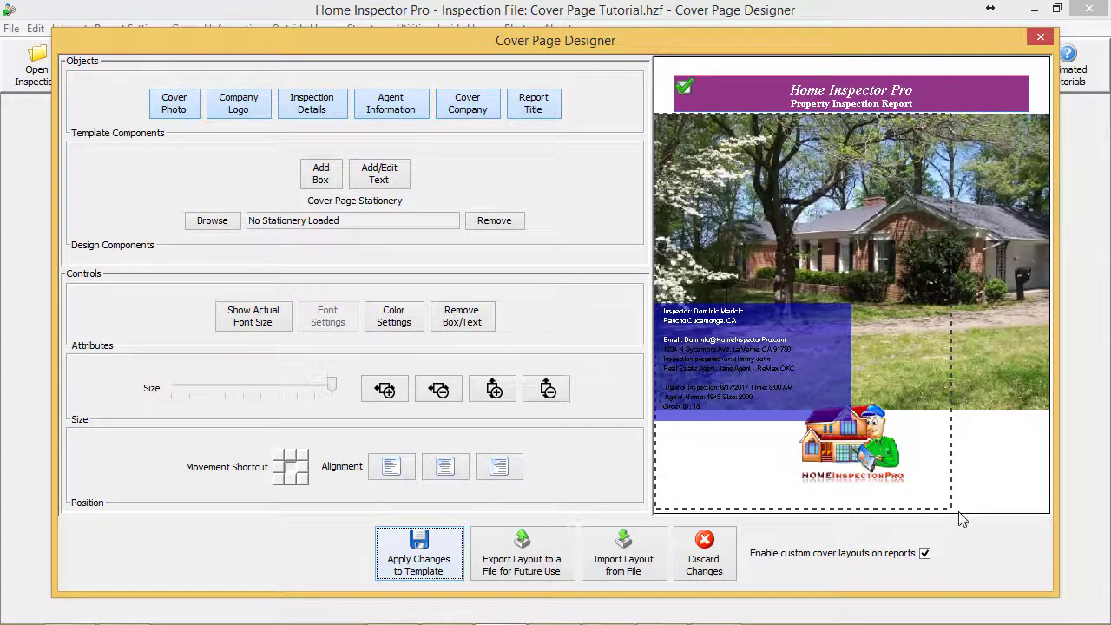
# Move the company logo to the page's bottom-right corner
pyautogui.click(860, 446)
pyautogui.moveTo(860, 446); pyautogui.dragTo(999, 467)
pyautogui.click(875, 477)
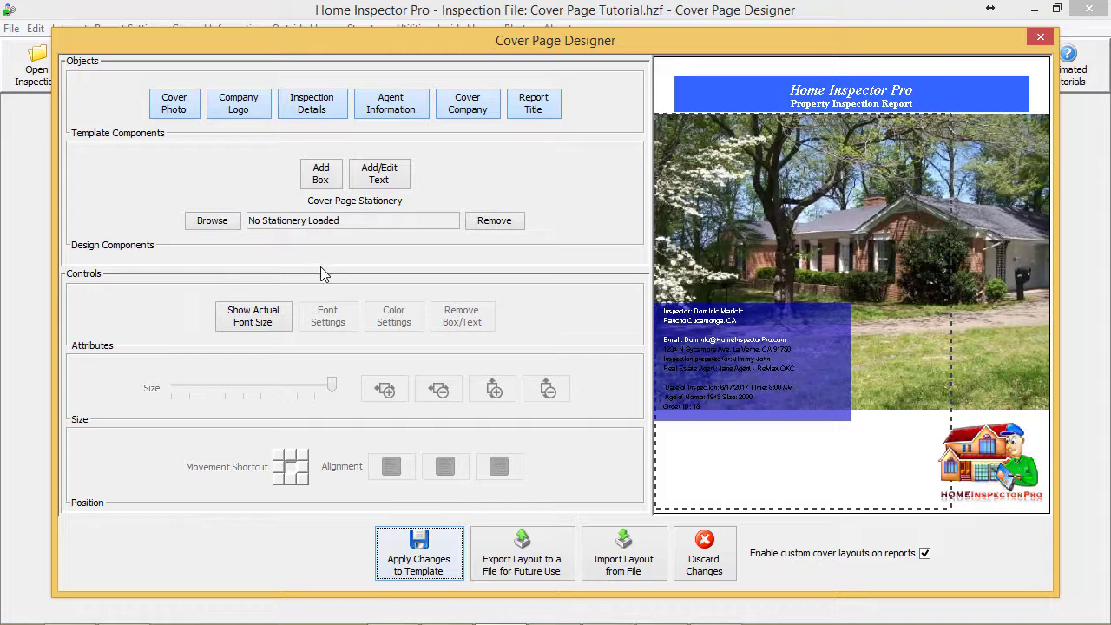
# Set the inspector name and address text to font size 16
pyautogui.click(678, 319)
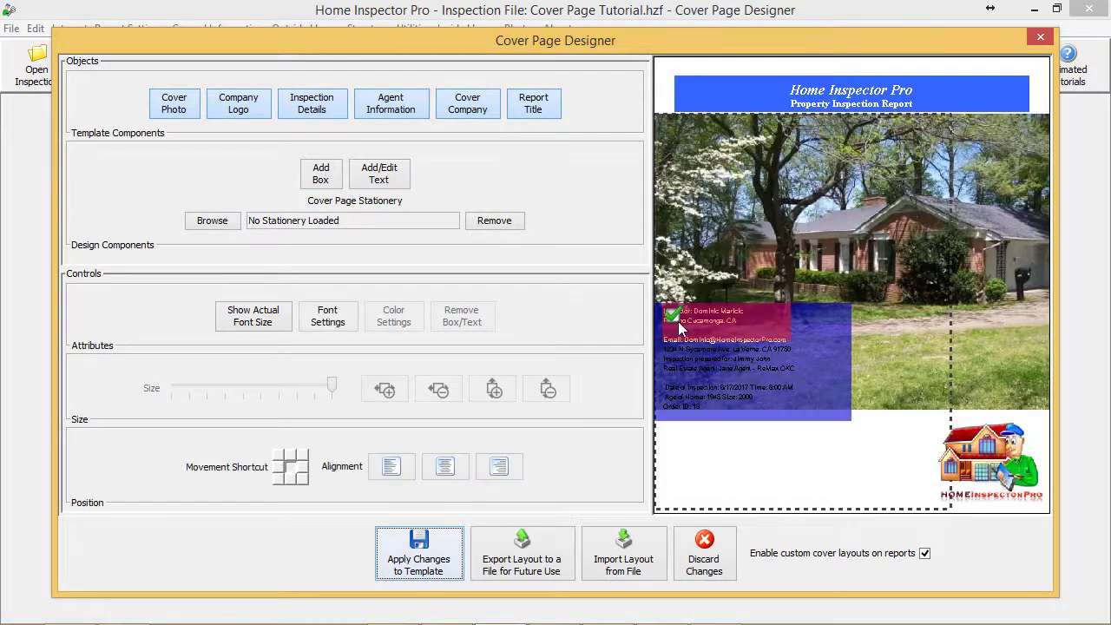
pyautogui.click(328, 316)
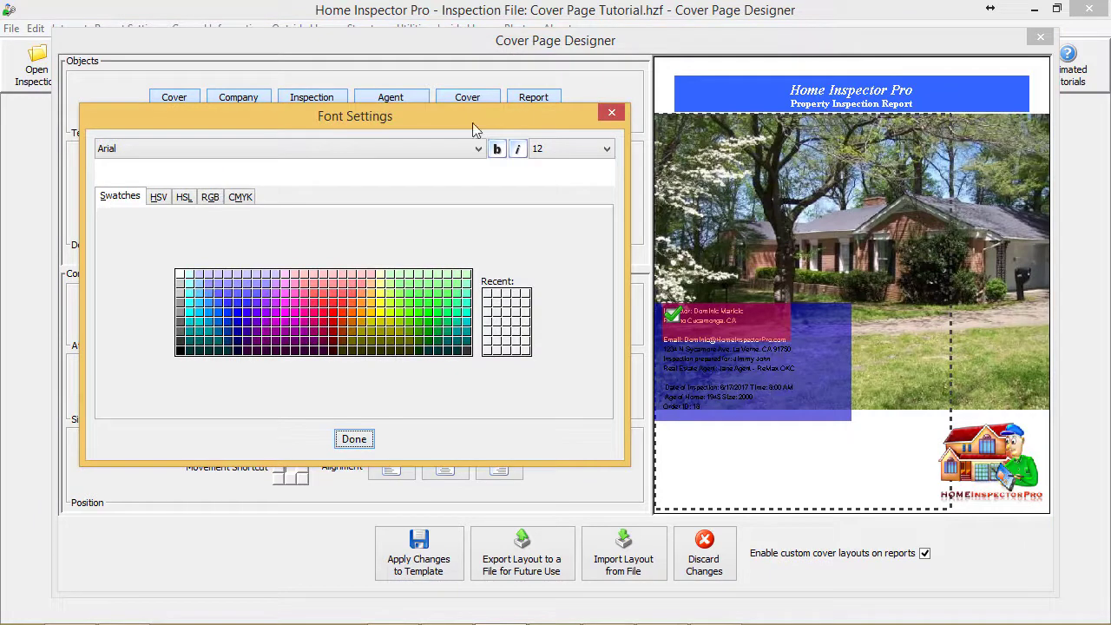
pyautogui.click(552, 151)
pyautogui.click(547, 200)
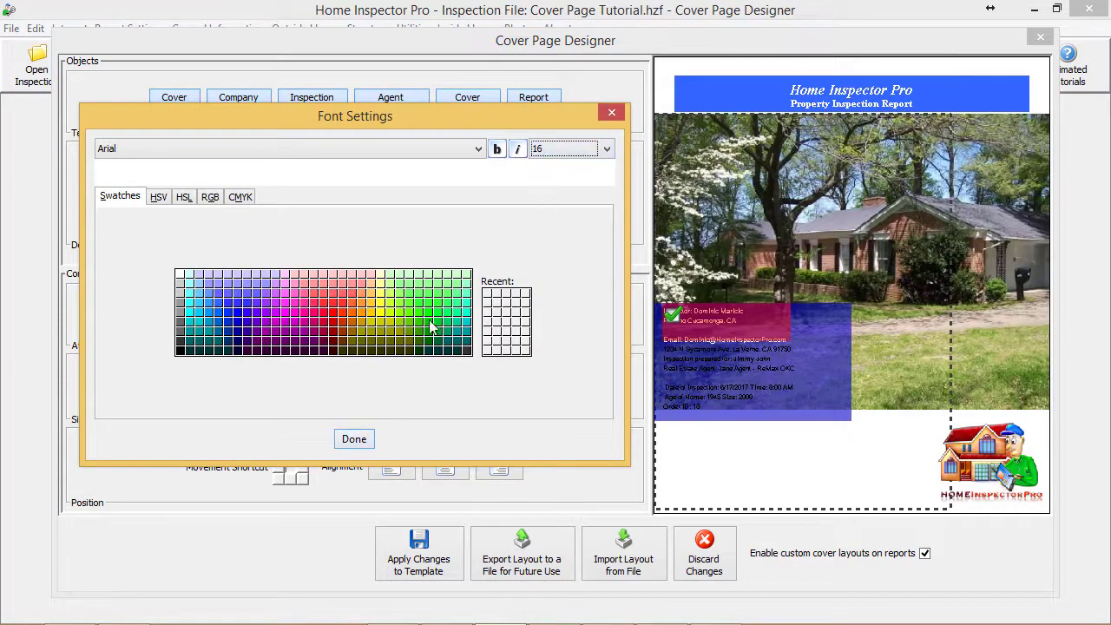
pyautogui.click(355, 439)
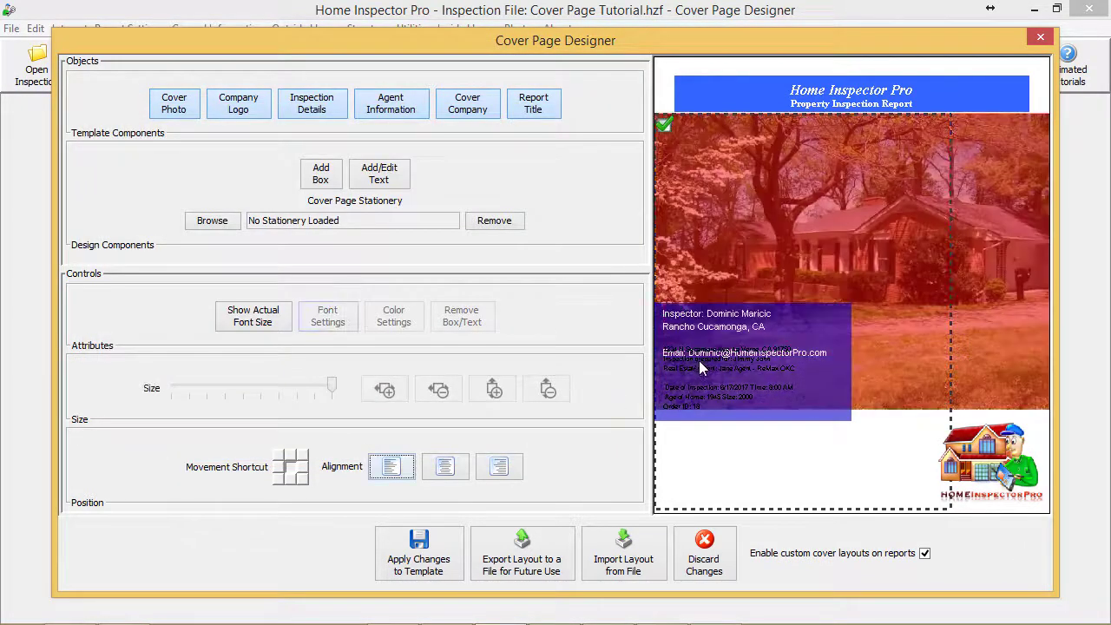
# Move the inspector text down, make its box taller, and drop the details block into the lower box
pyautogui.click(690, 378)
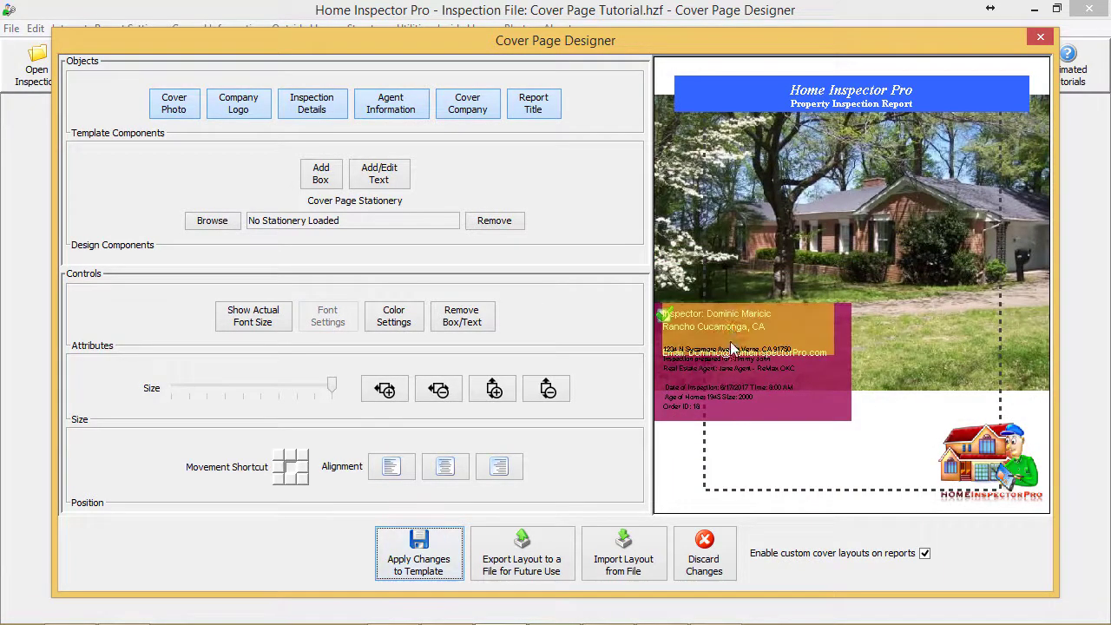
pyautogui.moveTo(670, 421)
pyautogui.mouseDown()
pyautogui.moveTo(669, 488)
pyautogui.moveTo(666, 428)
pyautogui.mouseUp()
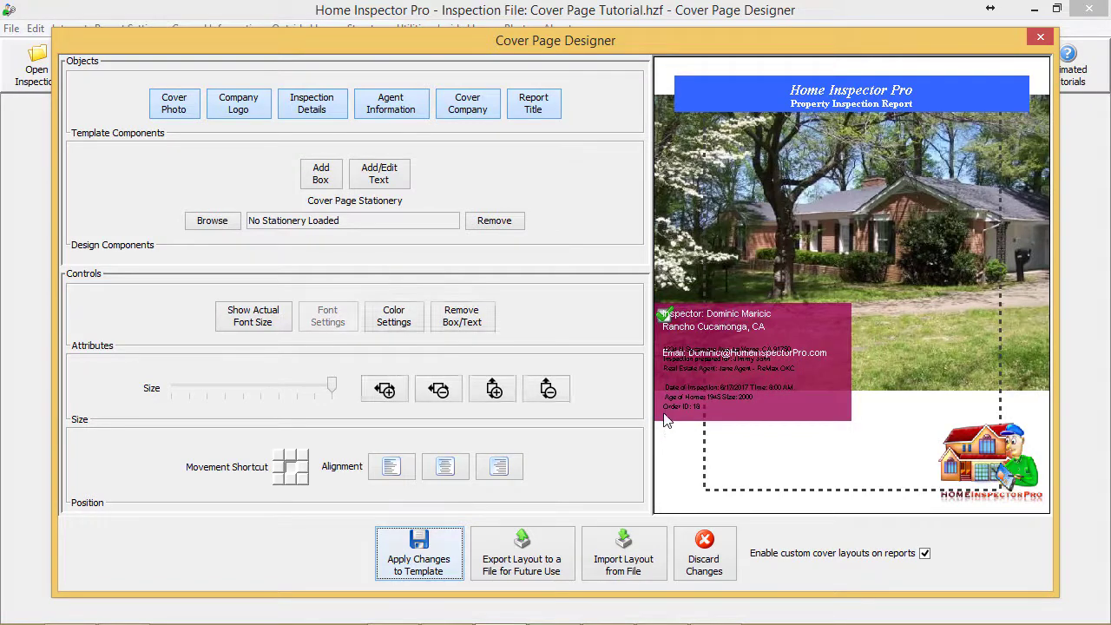
pyautogui.click(495, 393)
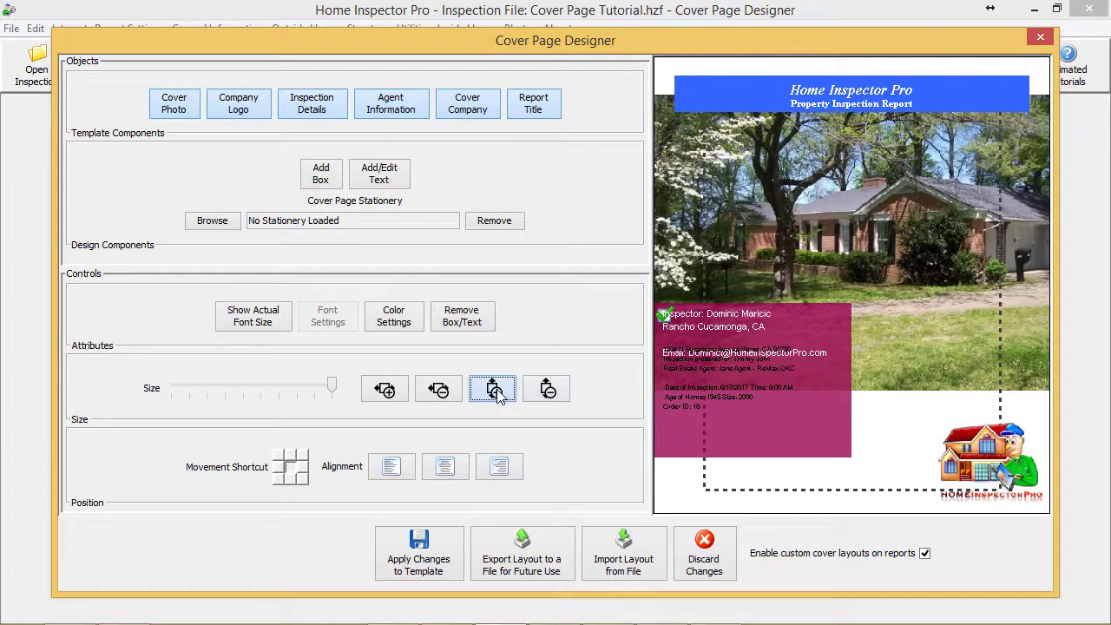
pyautogui.click(676, 397)
pyautogui.click(680, 383)
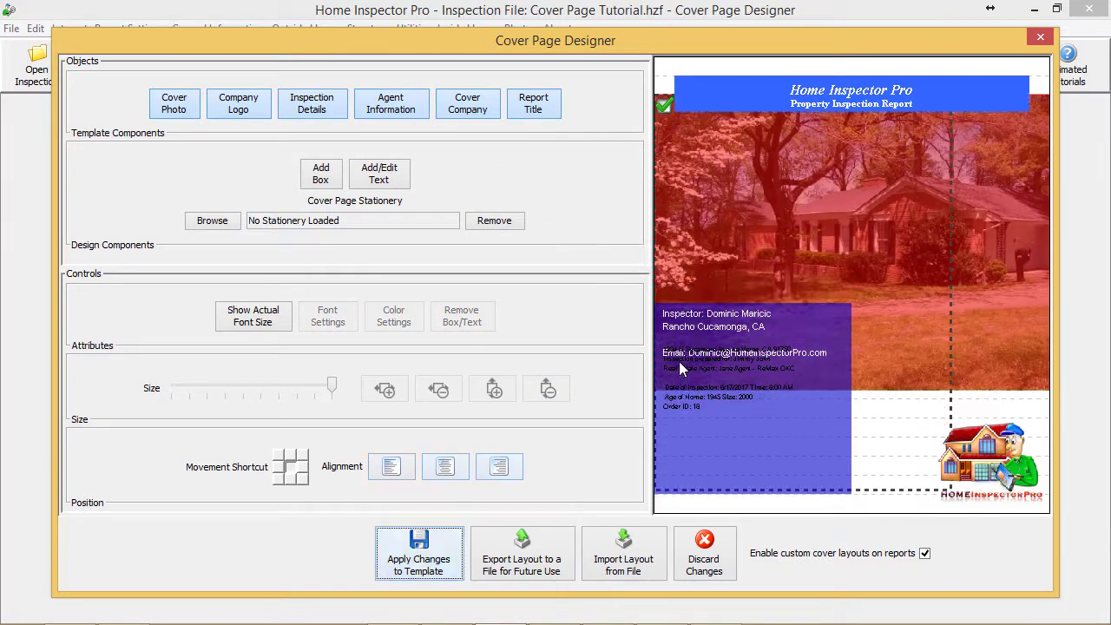
pyautogui.click(682, 401)
pyautogui.moveTo(685, 397); pyautogui.dragTo(685, 453)
# Set the inspection details text to font size 16 after briefly trying 18
pyautogui.click(330, 320)
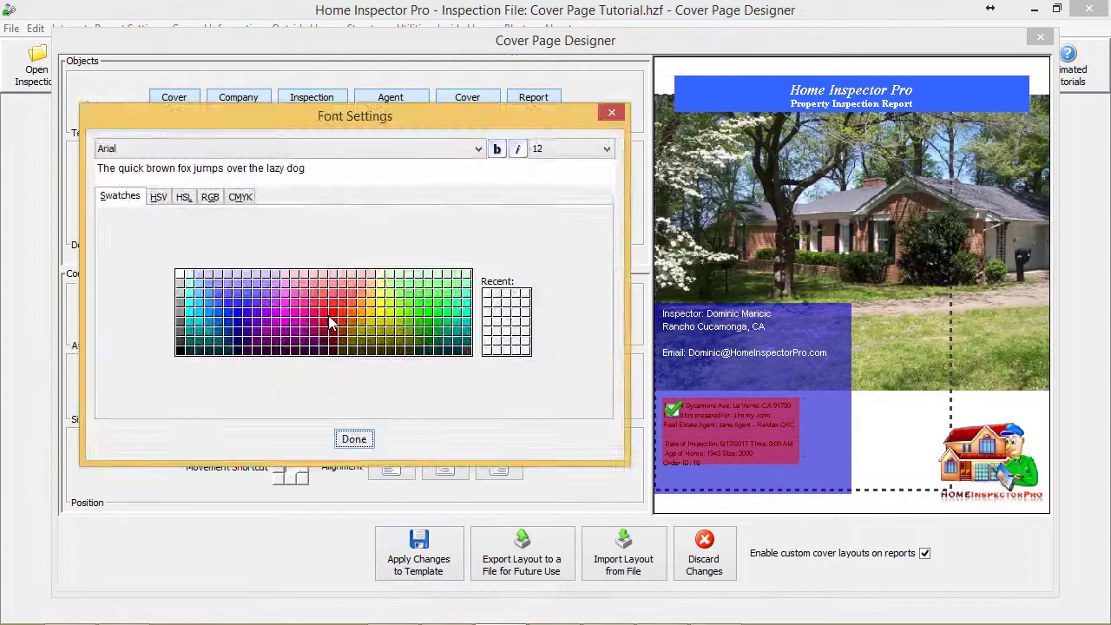
pyautogui.click(529, 149)
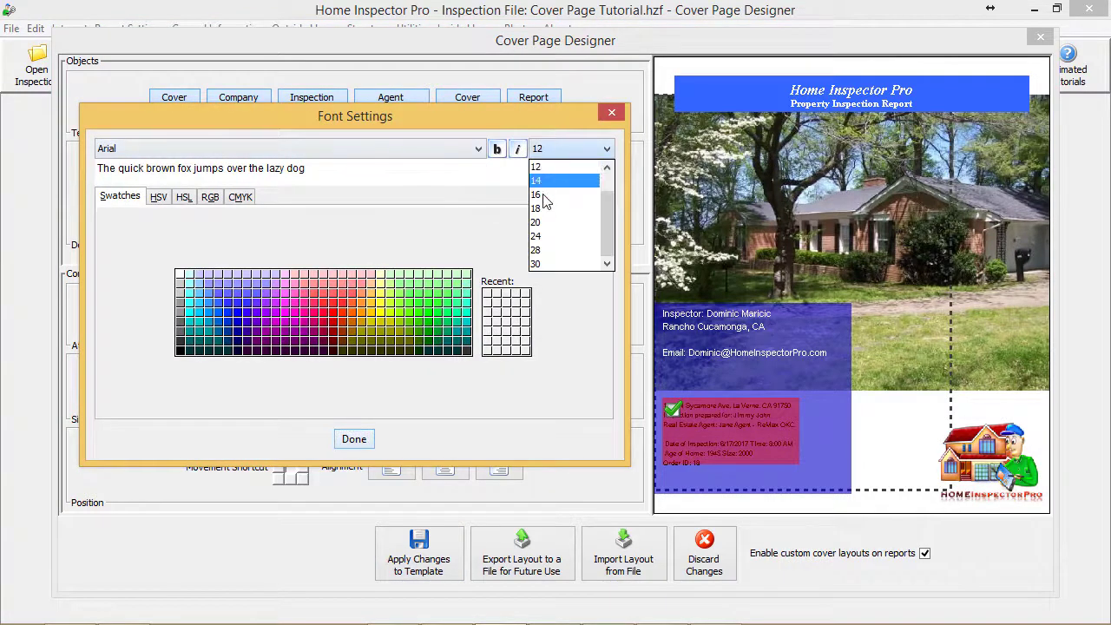
pyautogui.click(543, 220)
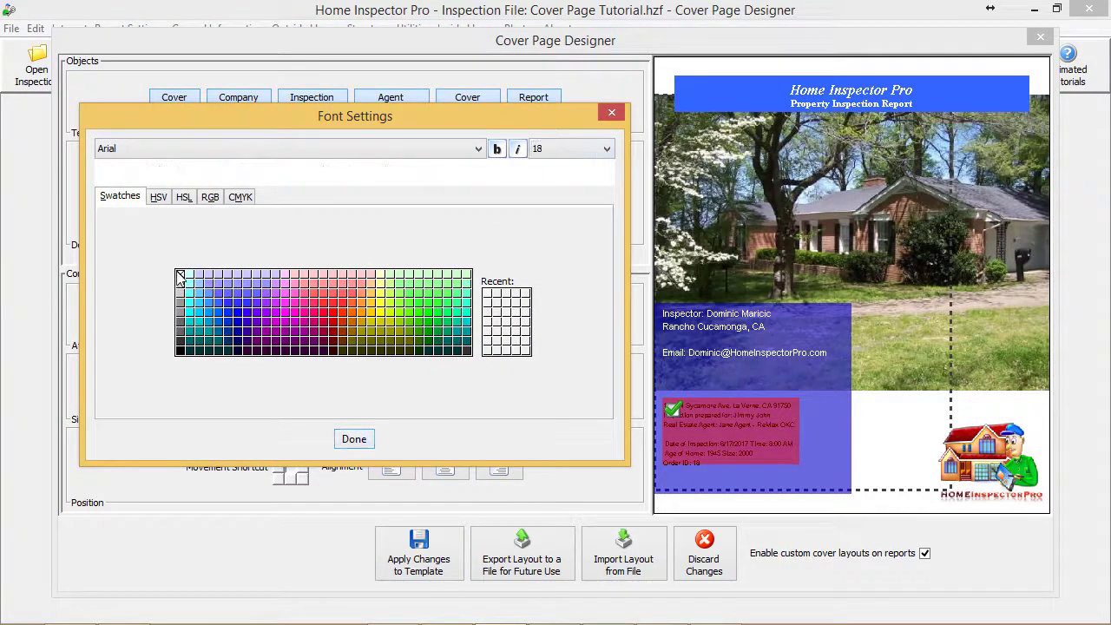
pyautogui.click(344, 441)
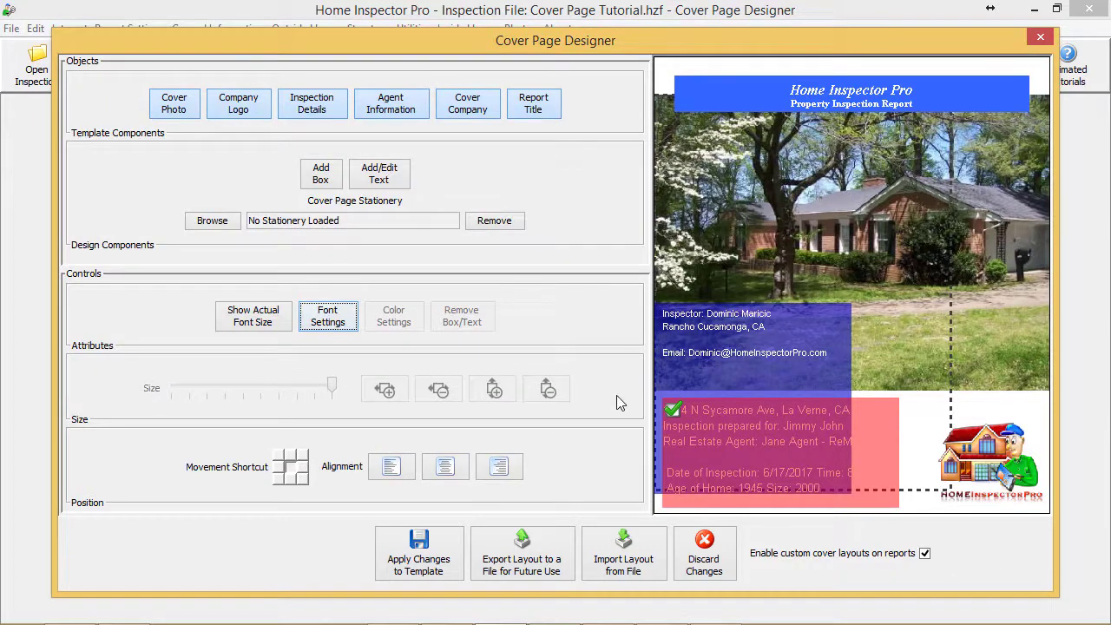
pyautogui.click(328, 322)
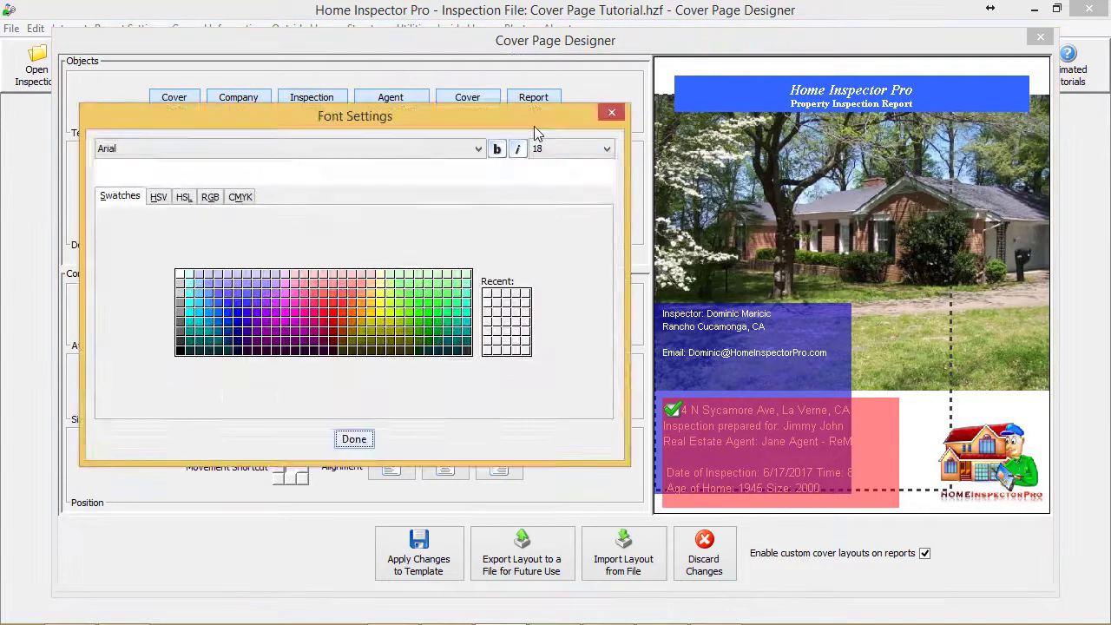
pyautogui.click(540, 149)
pyautogui.click(538, 198)
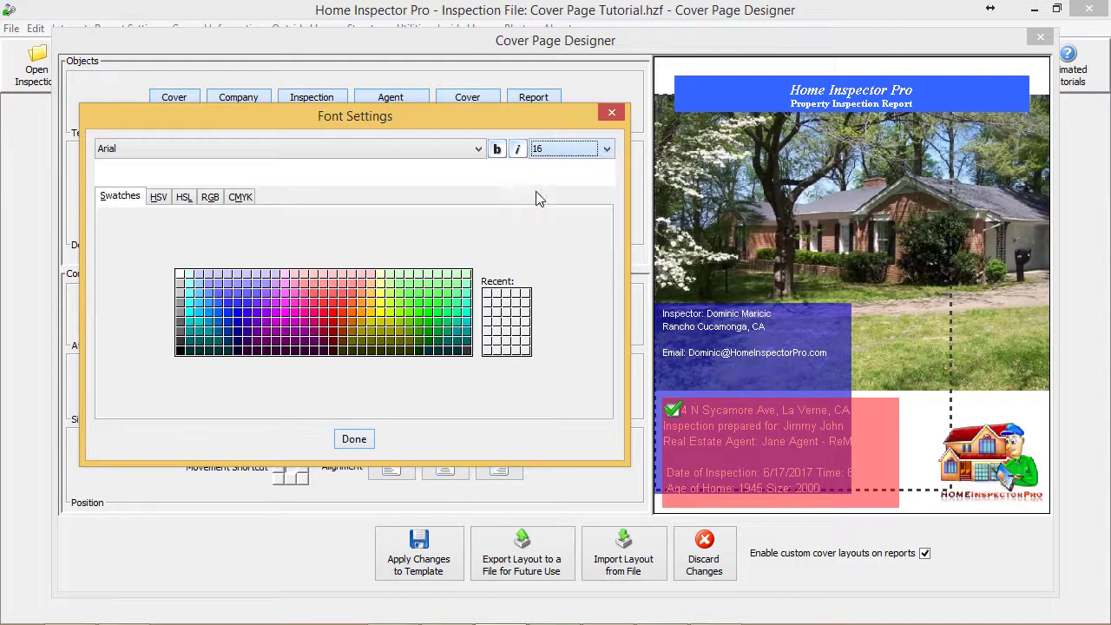
pyautogui.click(353, 439)
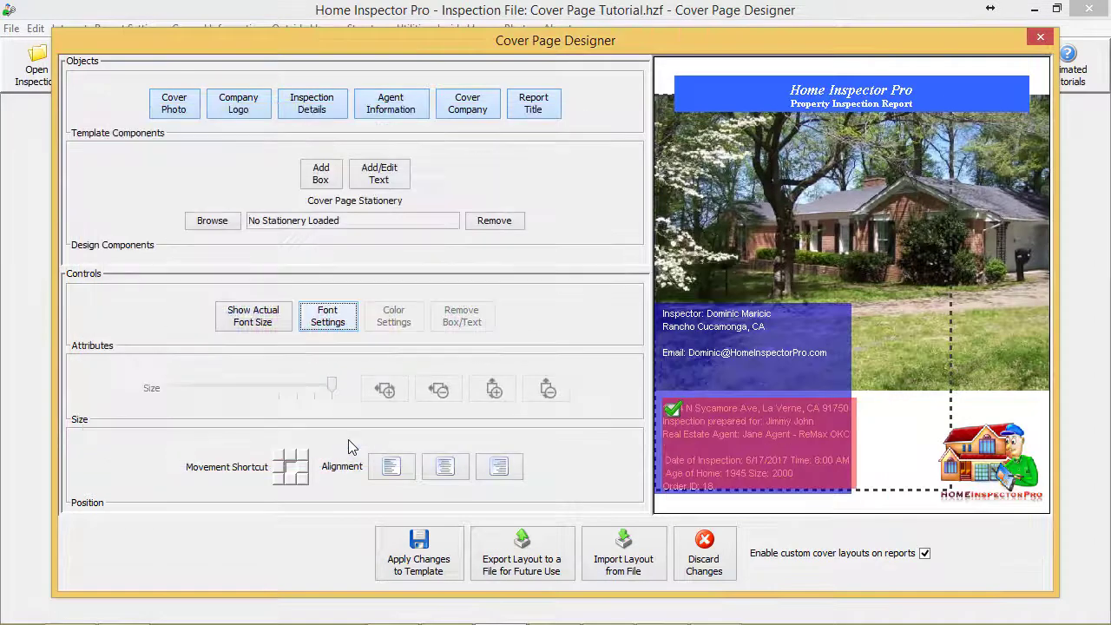
pyautogui.click(881, 426)
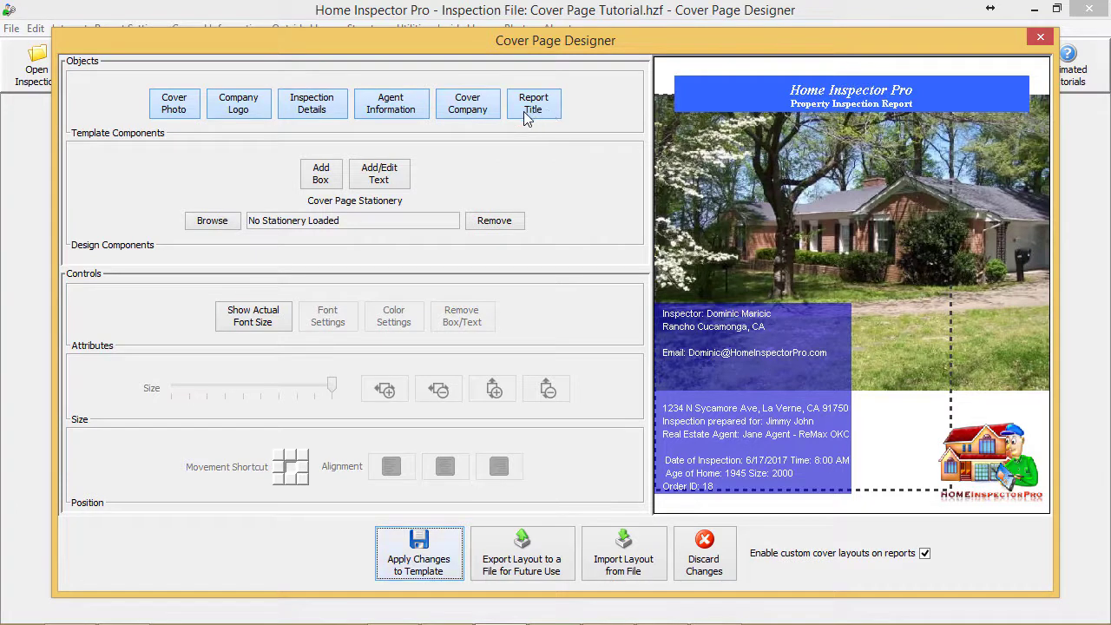
# Replace the inspection details with a 'Home Inspection Report Prepared For:' line and shrink the cover photo
pyautogui.click(313, 111)
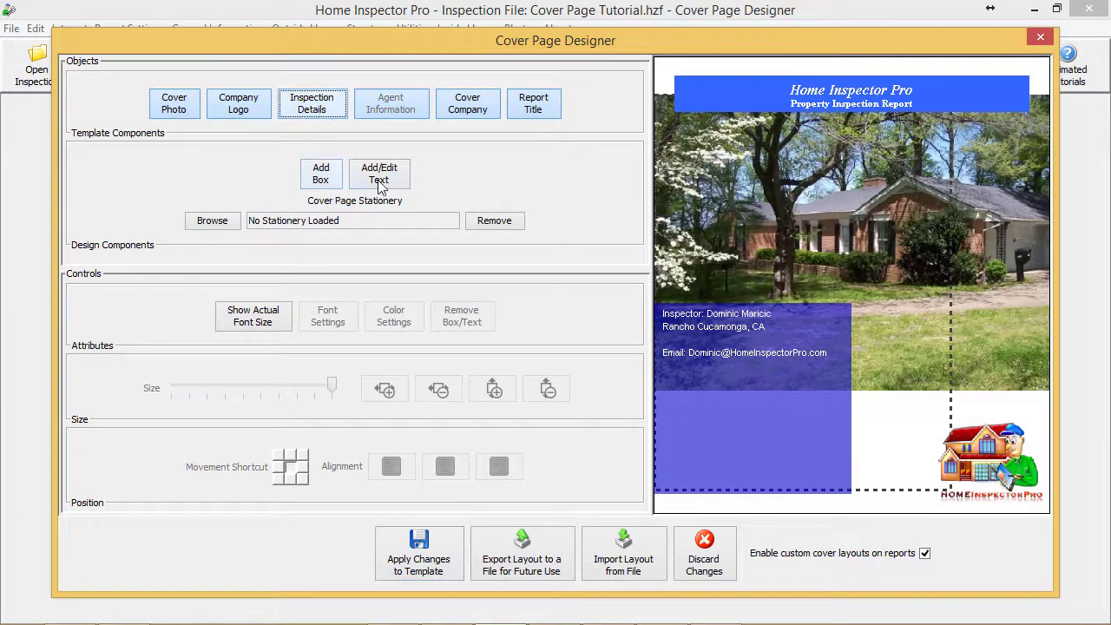
pyautogui.click(742, 450)
pyautogui.click(381, 178)
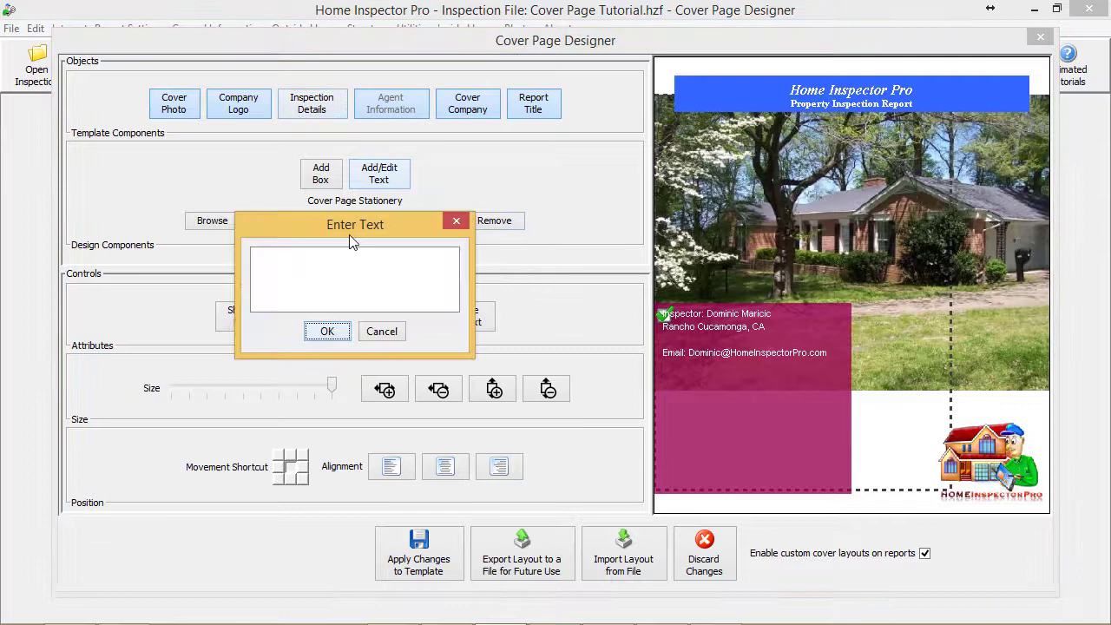
pyautogui.click(317, 280)
pyautogui.write('Home Inspection Report Rrepared For:')
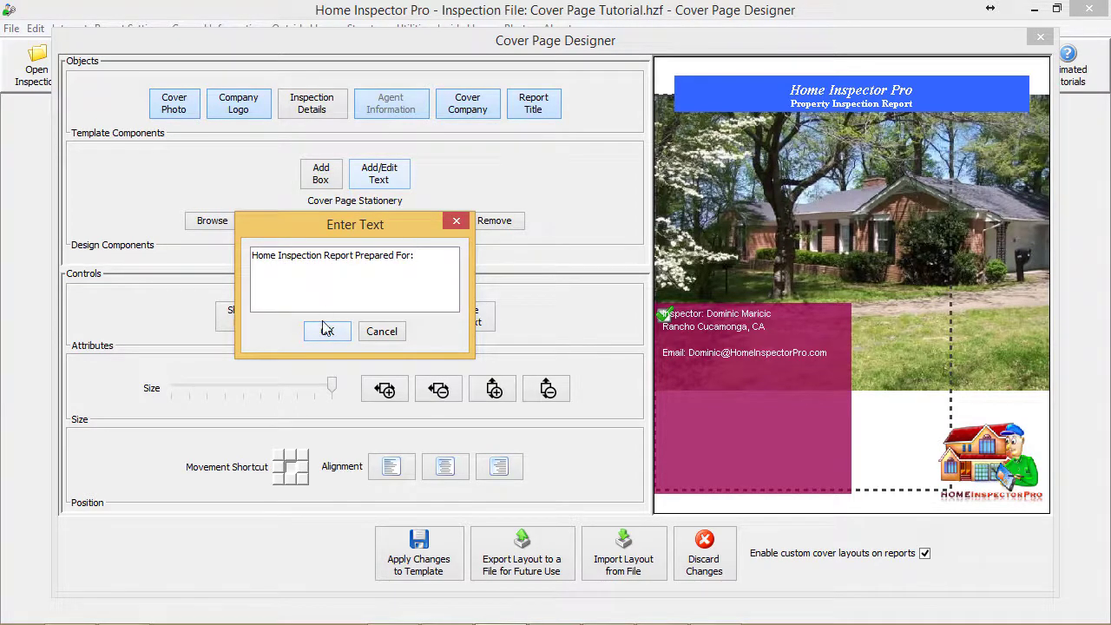
pyautogui.click(327, 330)
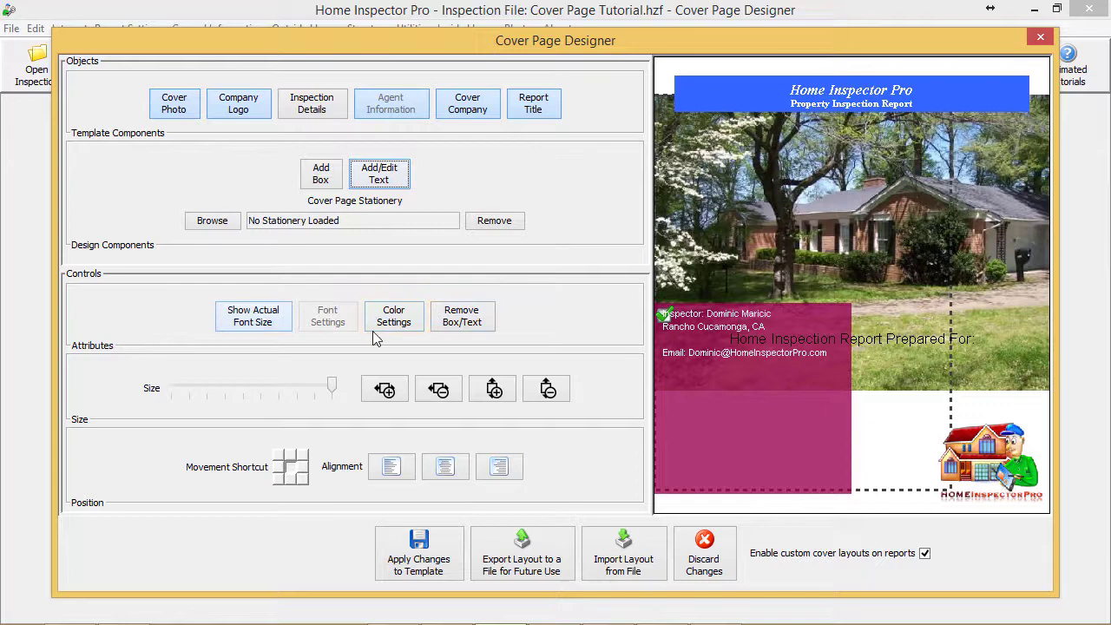
pyautogui.click(865, 405)
pyautogui.moveTo(337, 384); pyautogui.dragTo(250, 387)
# Move the Prepared For heading slightly down and over to the page's left edge
pyautogui.click(807, 346)
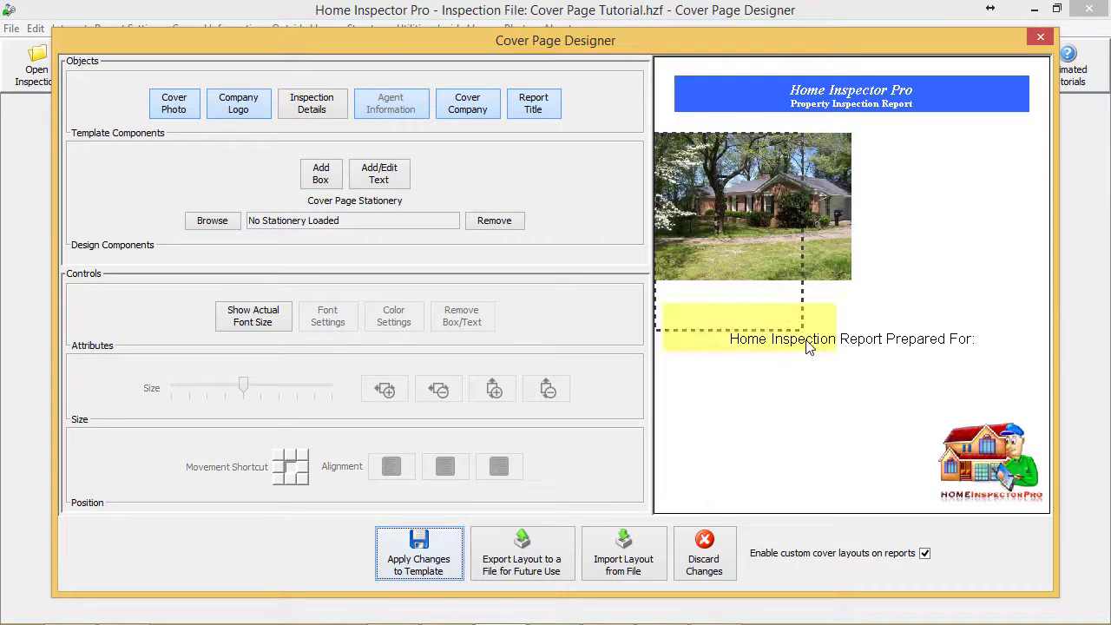
pyautogui.click(808, 346)
pyautogui.click(386, 177)
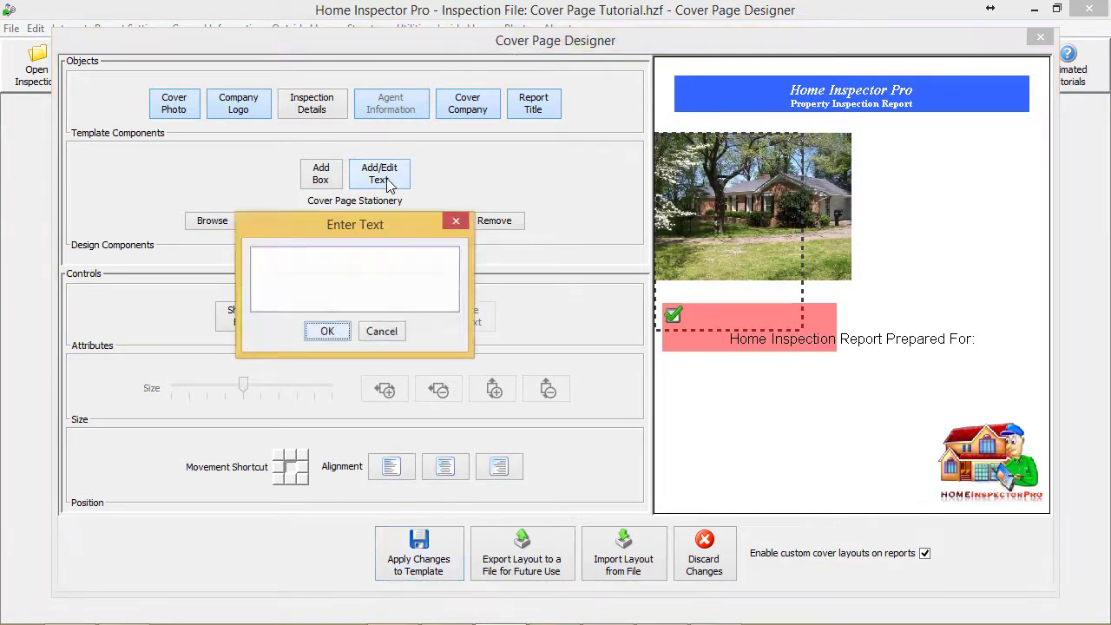
pyautogui.click(387, 334)
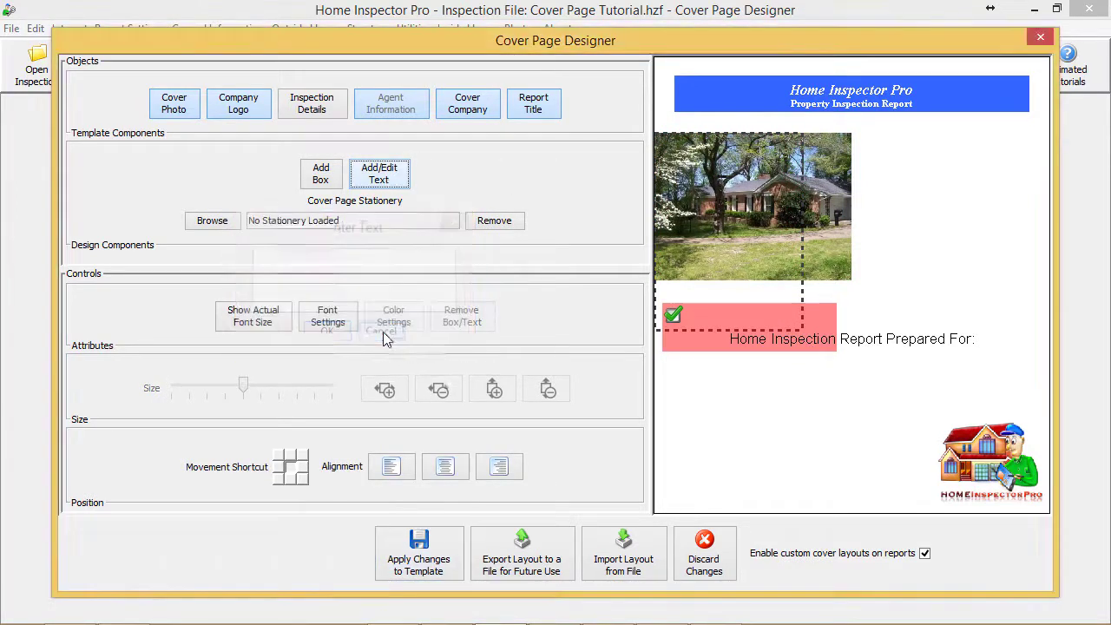
pyautogui.click(887, 341)
pyautogui.moveTo(887, 341); pyautogui.dragTo(878, 360)
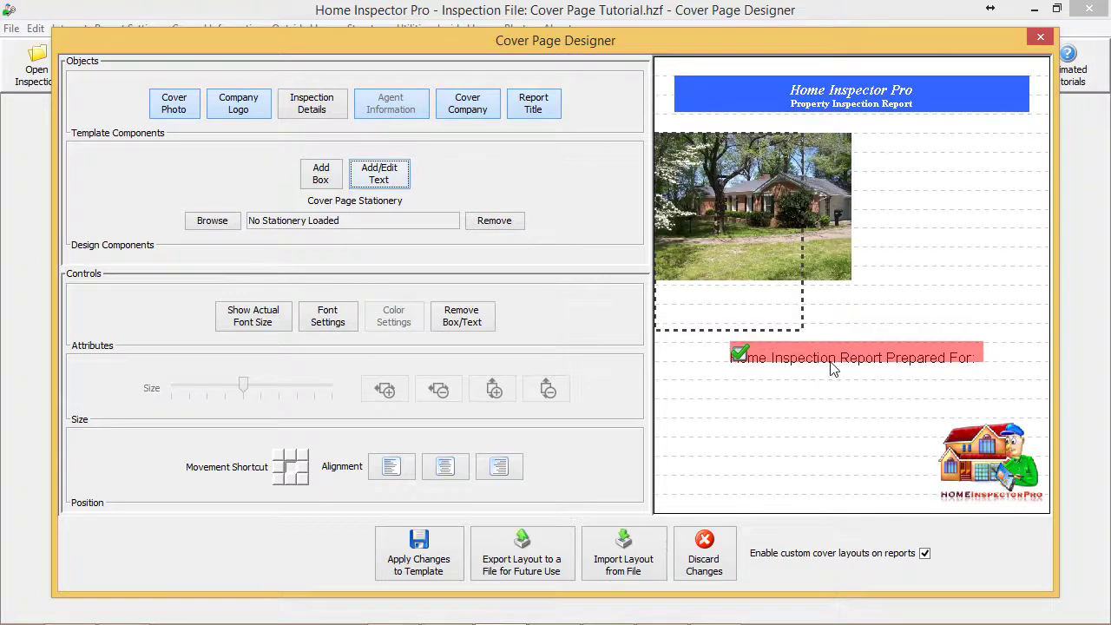
pyautogui.moveTo(792, 370); pyautogui.dragTo(769, 371)
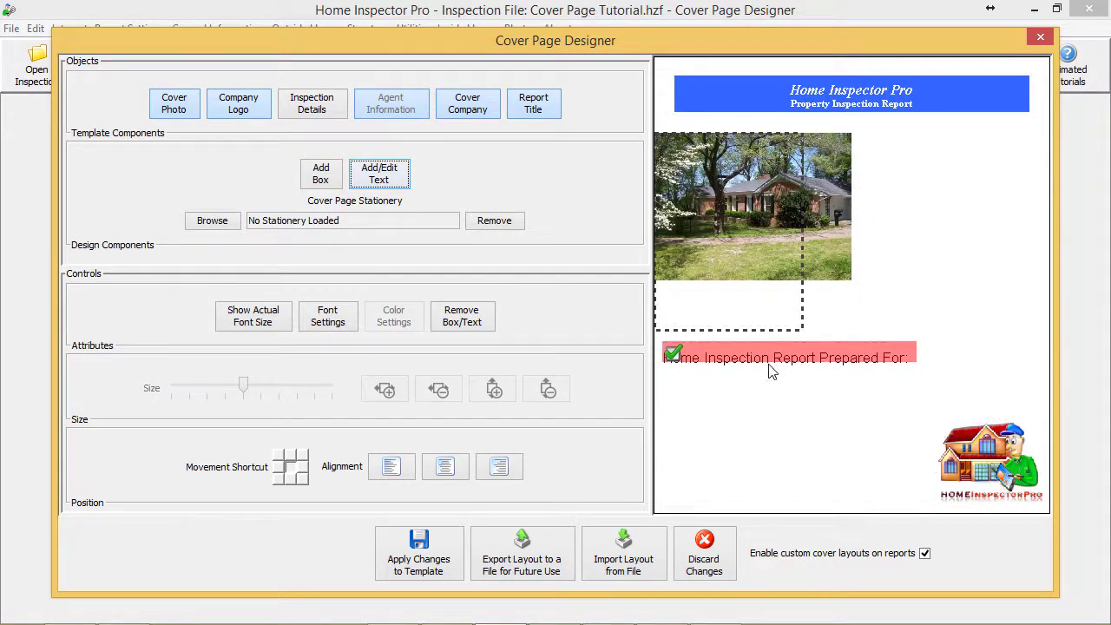
# Resize the cover photo to mid-width and move the Prepared For line below it
pyautogui.click(829, 227)
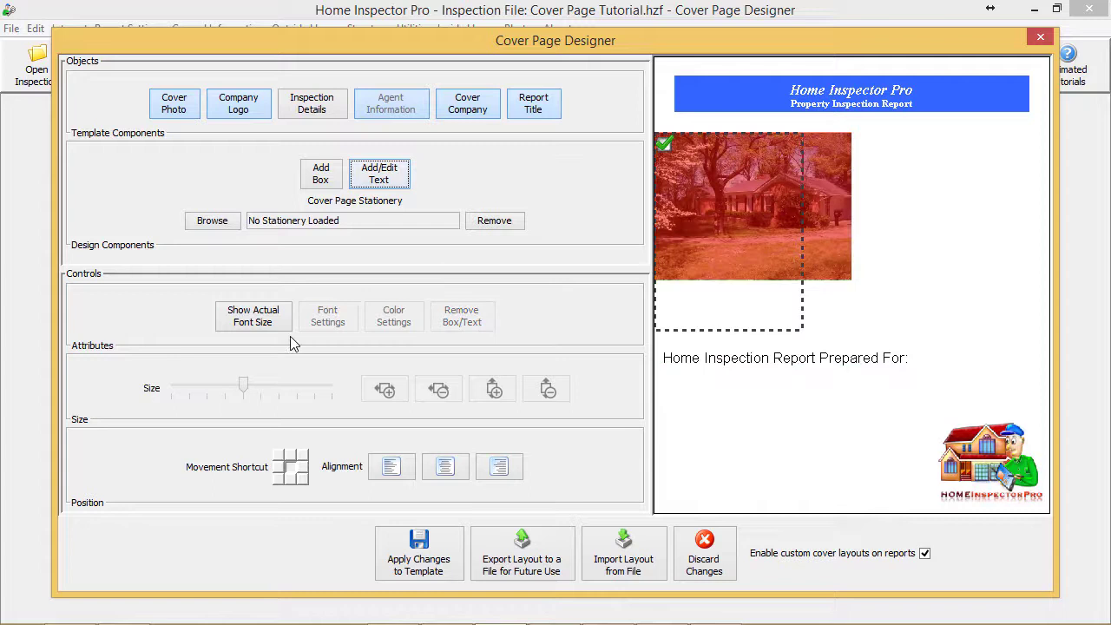
pyautogui.moveTo(245, 388); pyautogui.dragTo(333, 395)
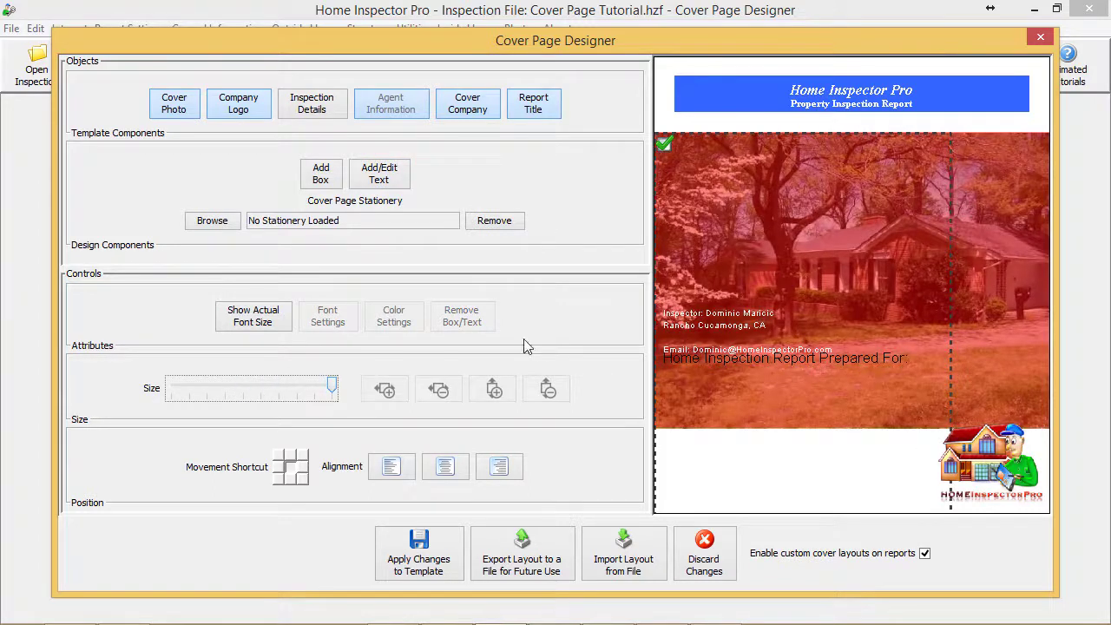
pyautogui.press('Tab')
pyautogui.press('Tab')
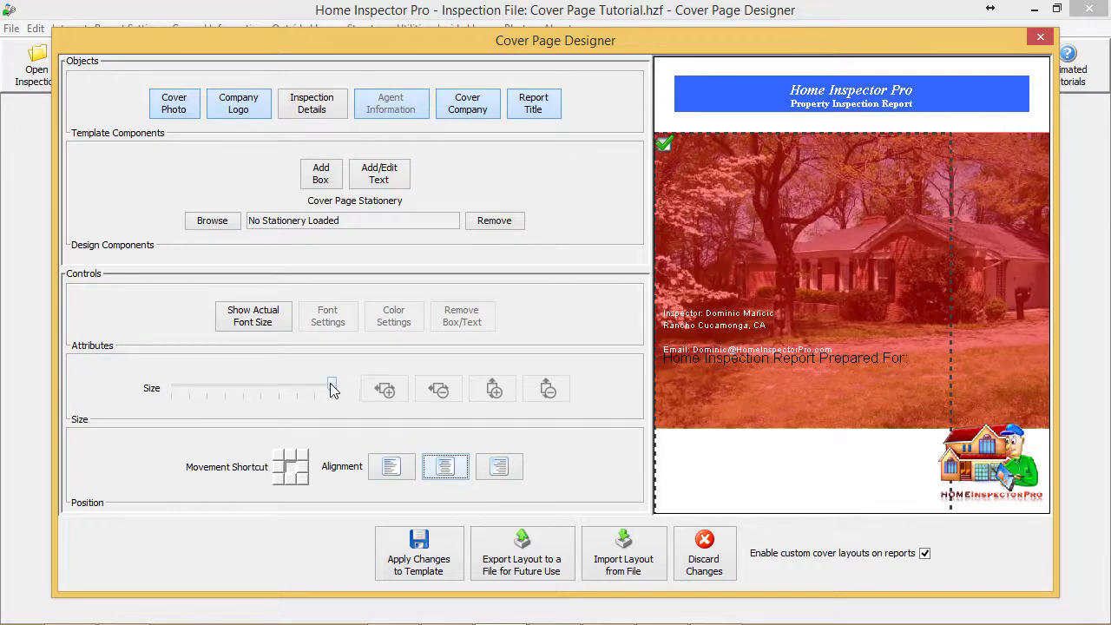
pyautogui.moveTo(333, 390); pyautogui.dragTo(279, 386)
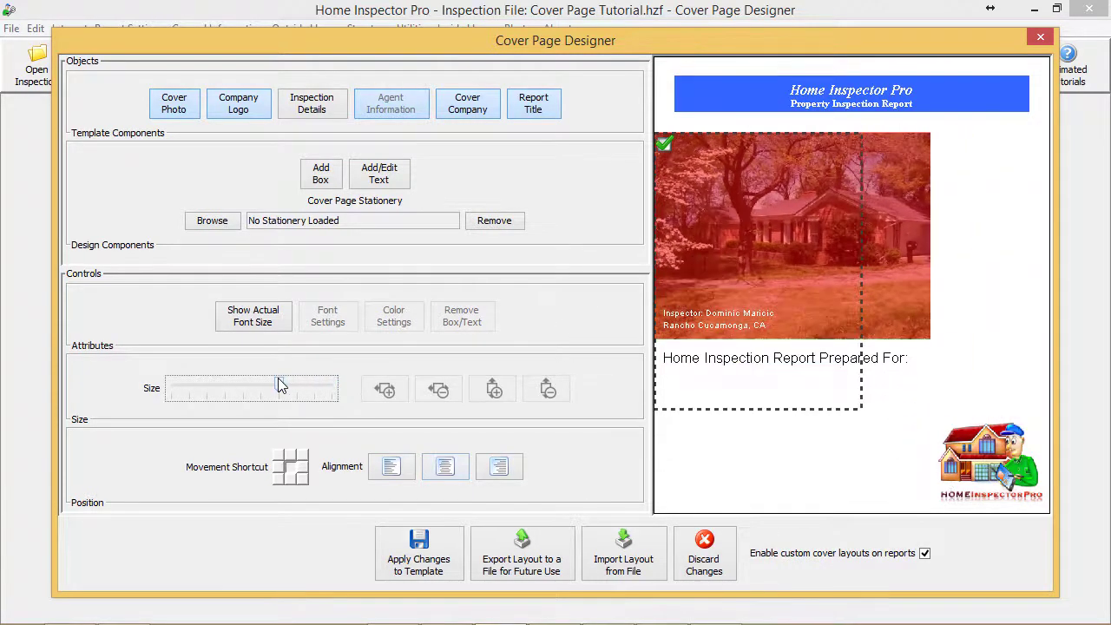
pyautogui.click(757, 443)
pyautogui.moveTo(768, 357); pyautogui.dragTo(765, 403)
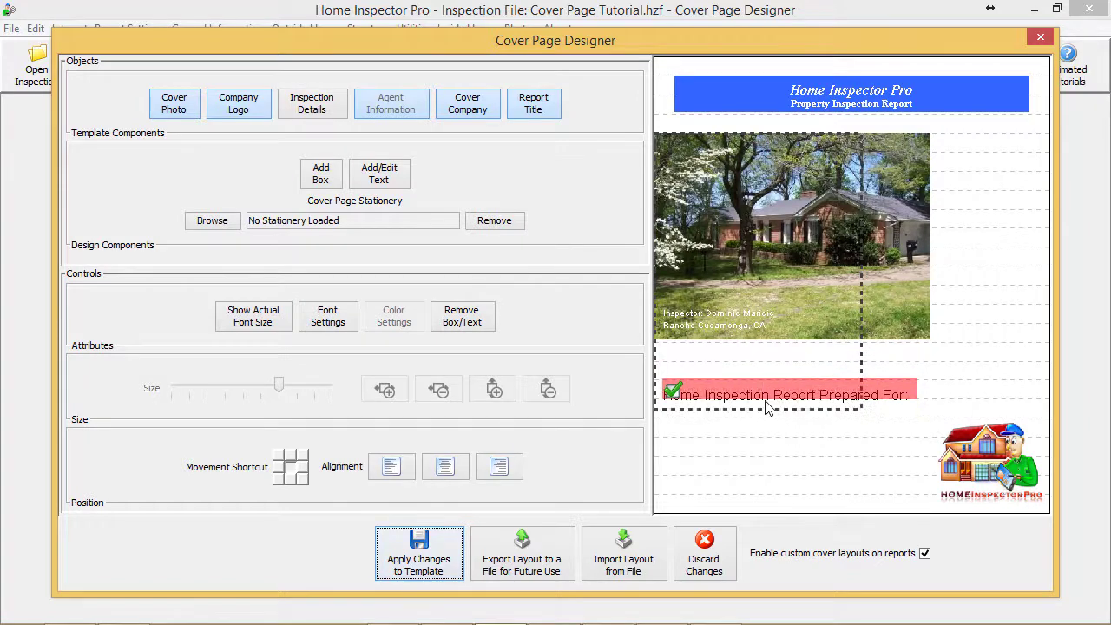
pyautogui.click(363, 168)
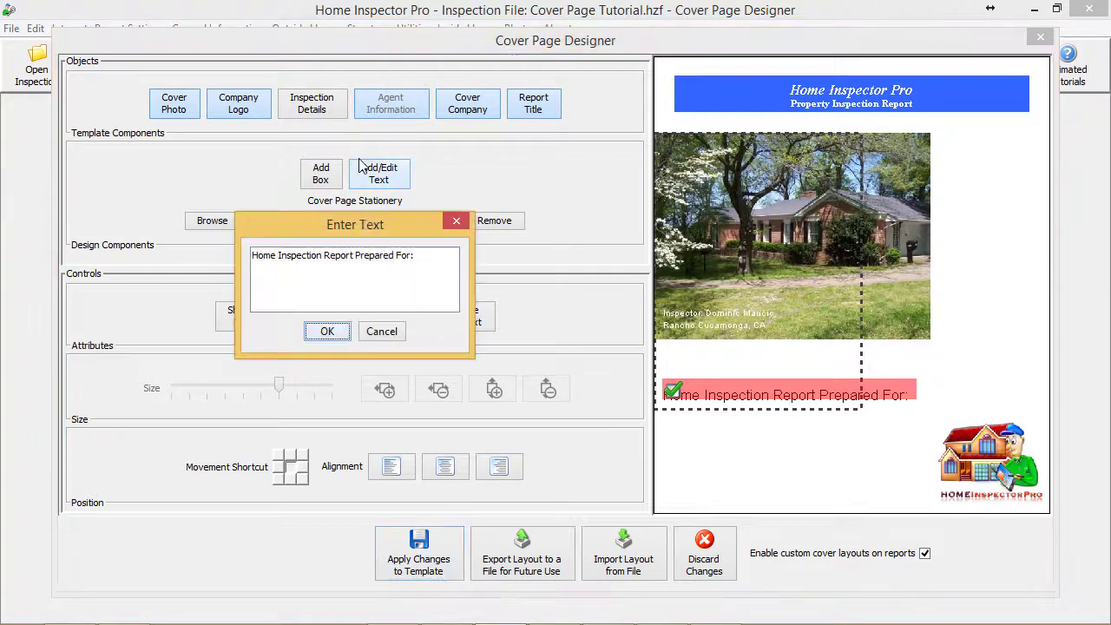
pyautogui.click(424, 264)
pyautogui.moveTo(618, 618)
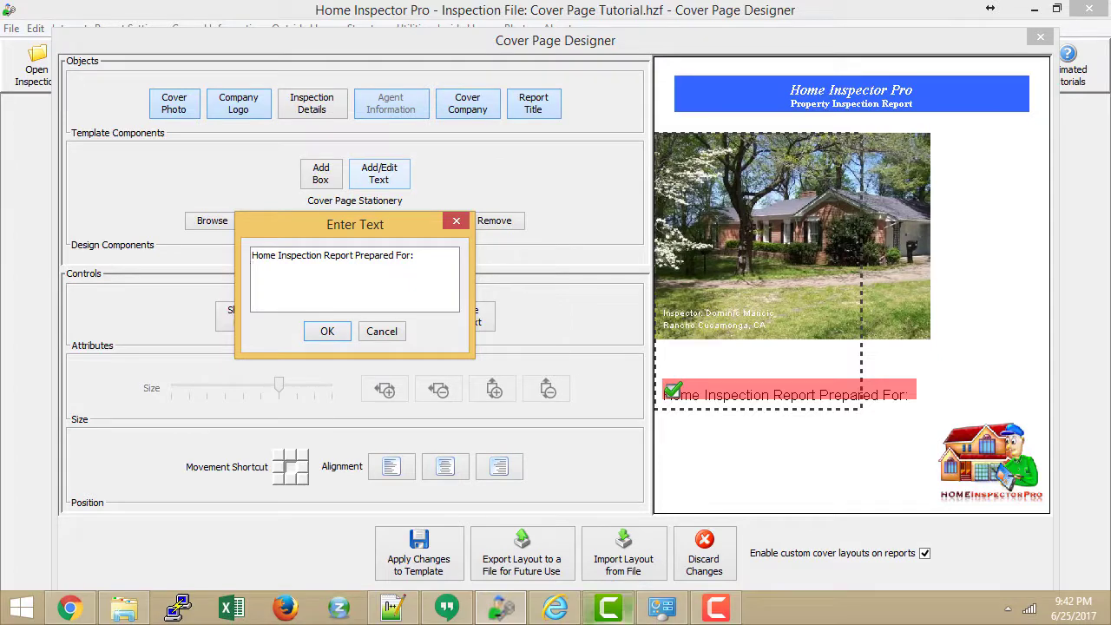
pyautogui.moveTo(392, 611)
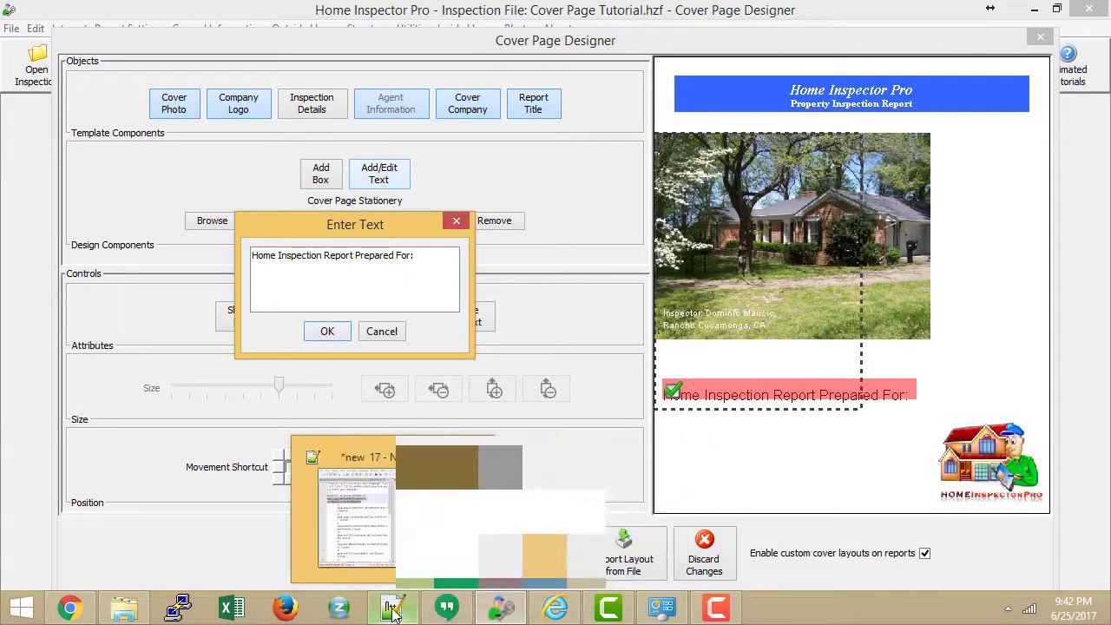
# Bring up the Notepad++ variable notes and select $ClientName1 on line 2
pyautogui.click(373, 508)
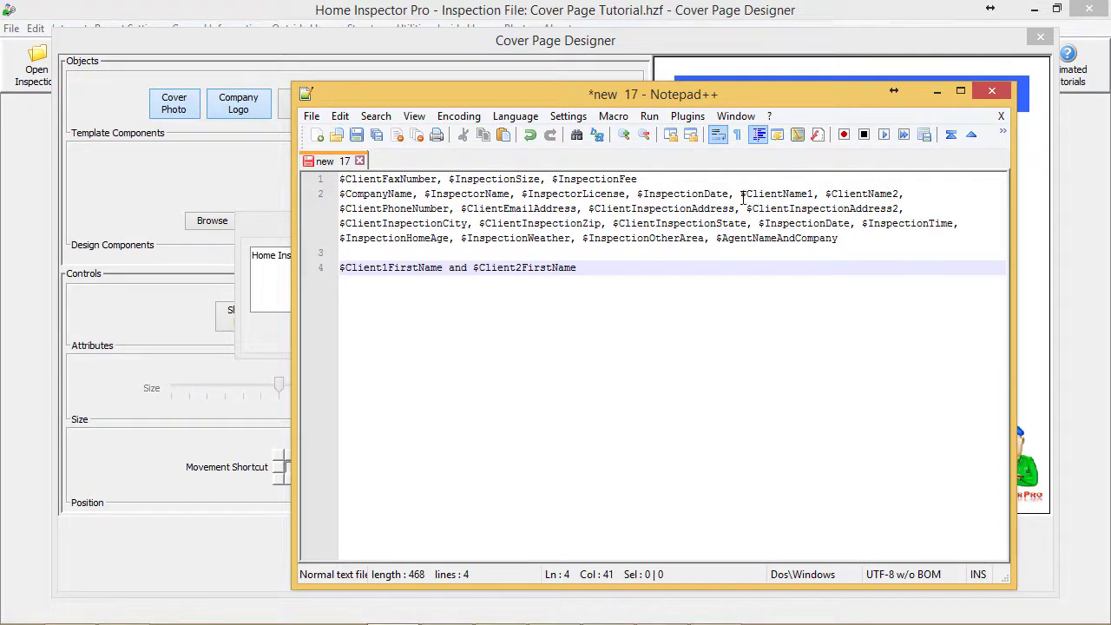
pyautogui.moveTo(740, 193); pyautogui.dragTo(816, 194)
pyautogui.hotkey('ctrl', 'c')
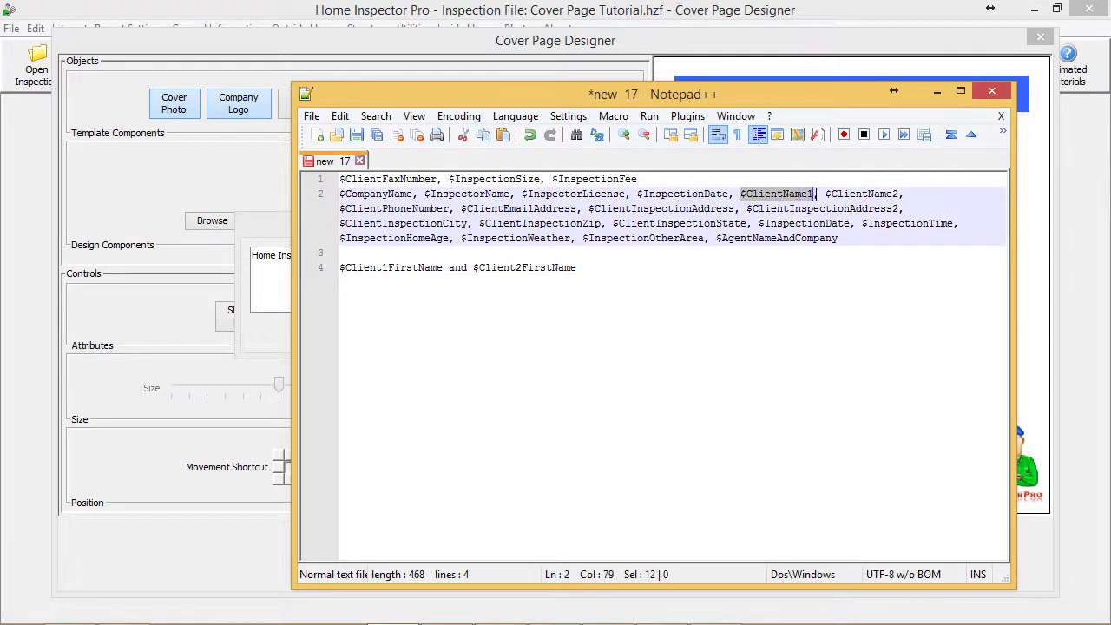
# Paste $ClientName1 on a new line beneath the Prepared For heading and confirm the text
pyautogui.click(590, 42)
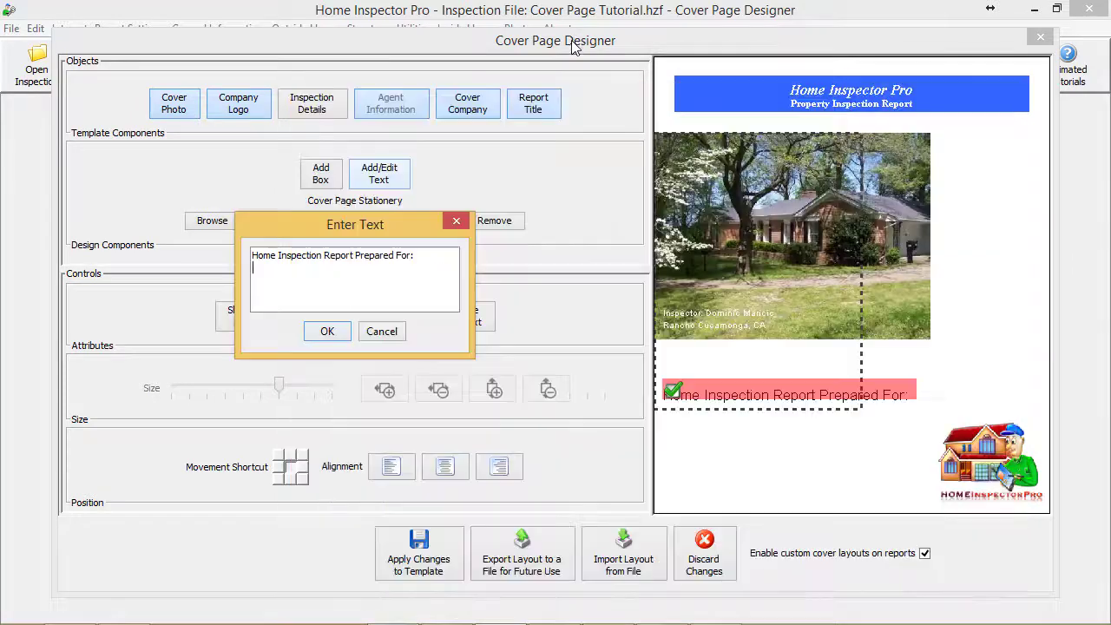
pyautogui.hotkey('ctrl', 'v')
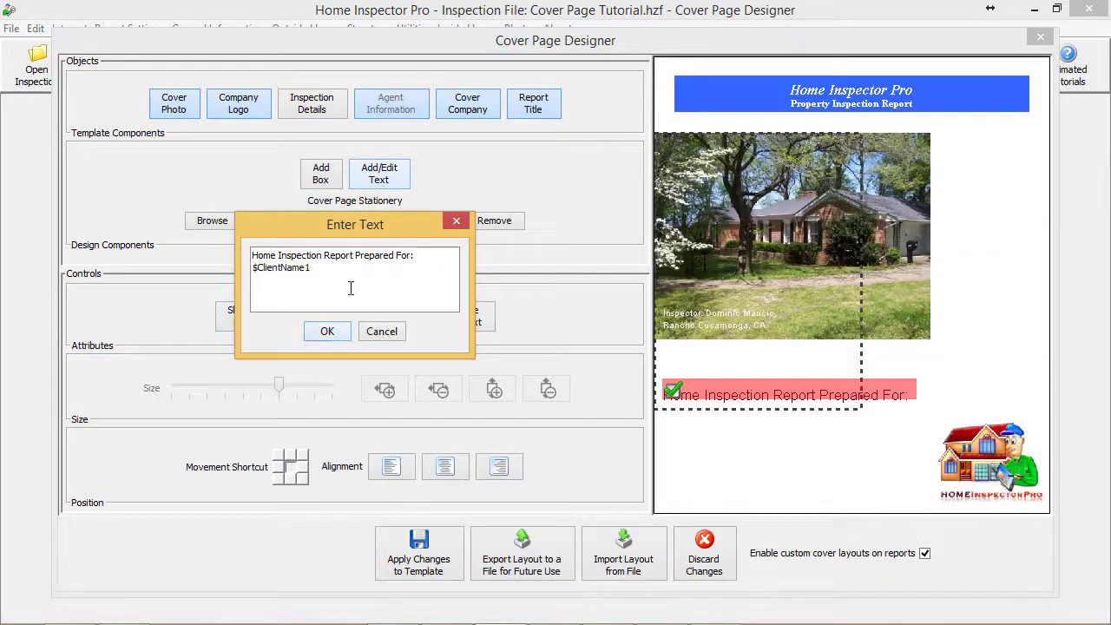
pyautogui.click(327, 330)
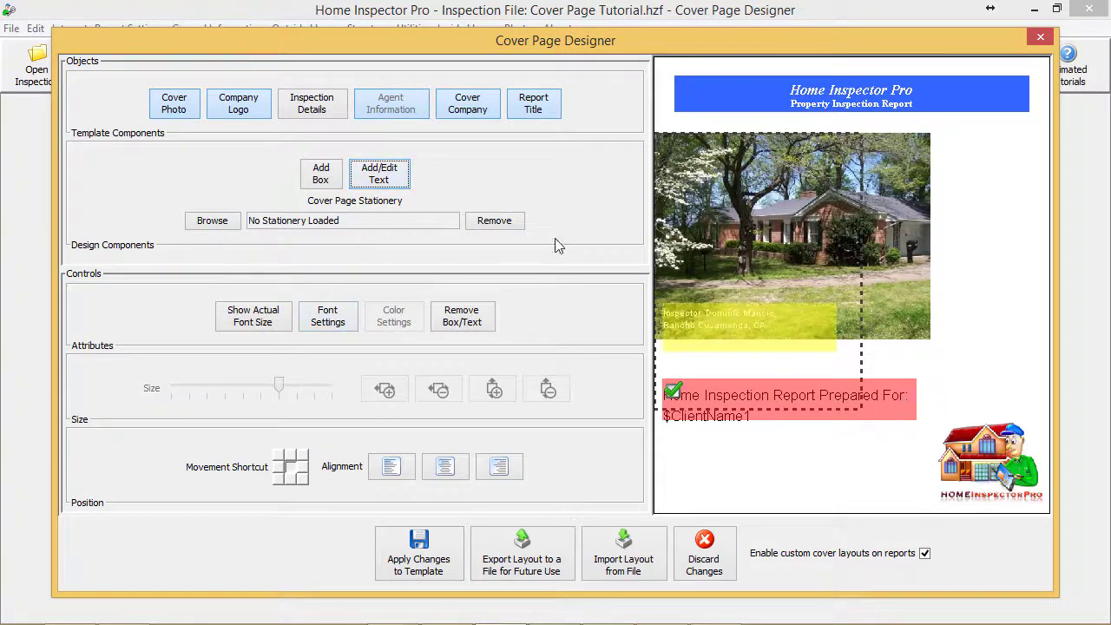
pyautogui.click(857, 421)
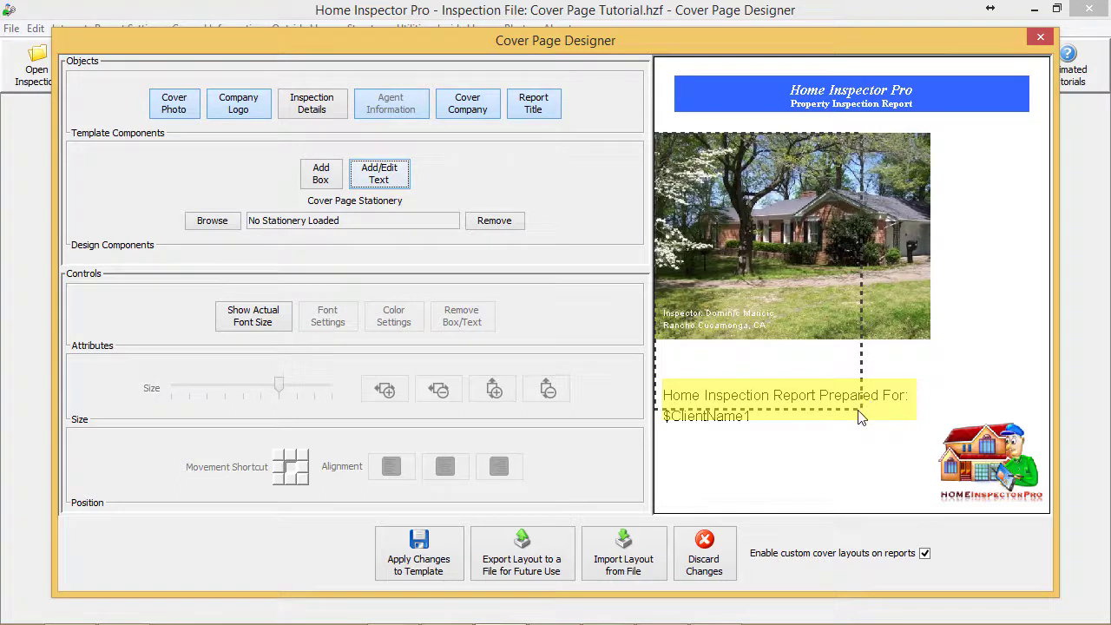
# Move the Prepared For block down beside the logo and stretch the cover photo to full width
pyautogui.moveTo(860, 417); pyautogui.dragTo(769, 440)
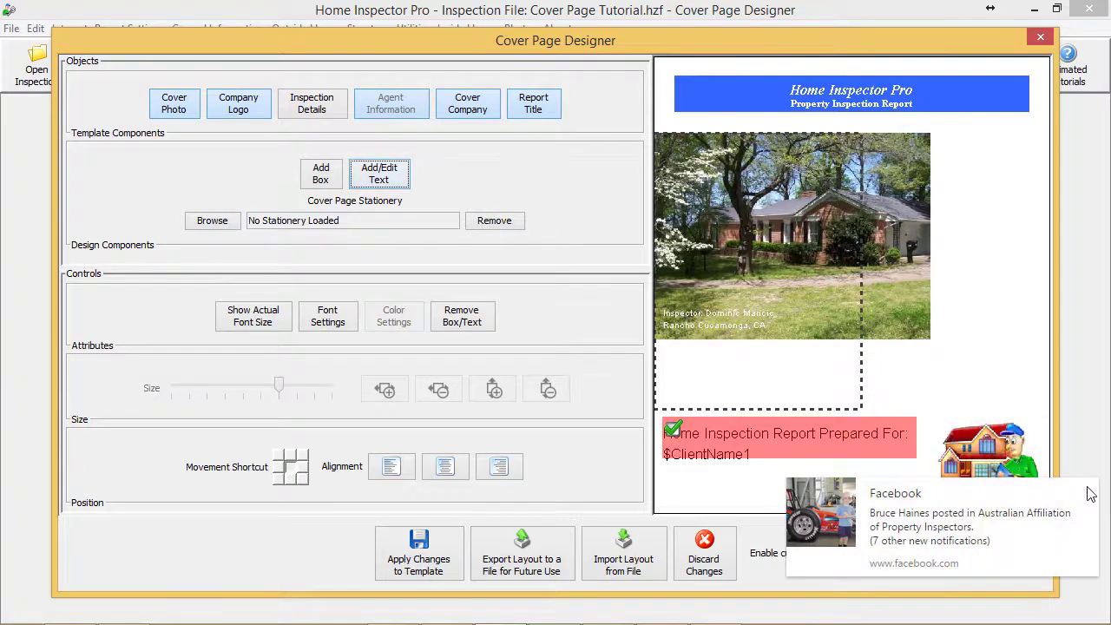
pyautogui.click(686, 469)
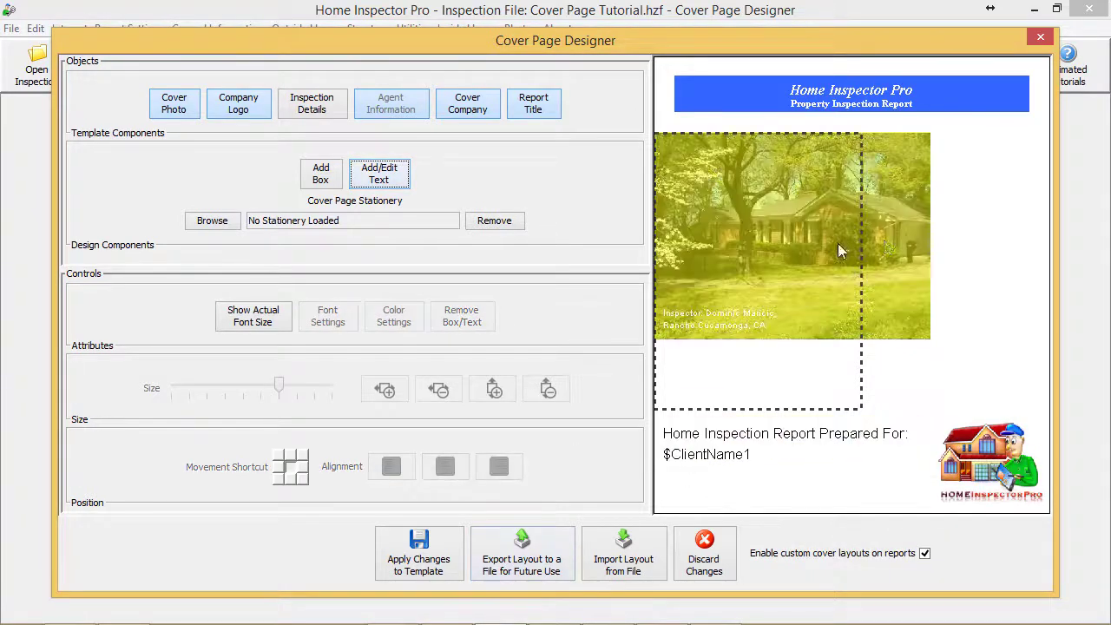
pyautogui.click(884, 240)
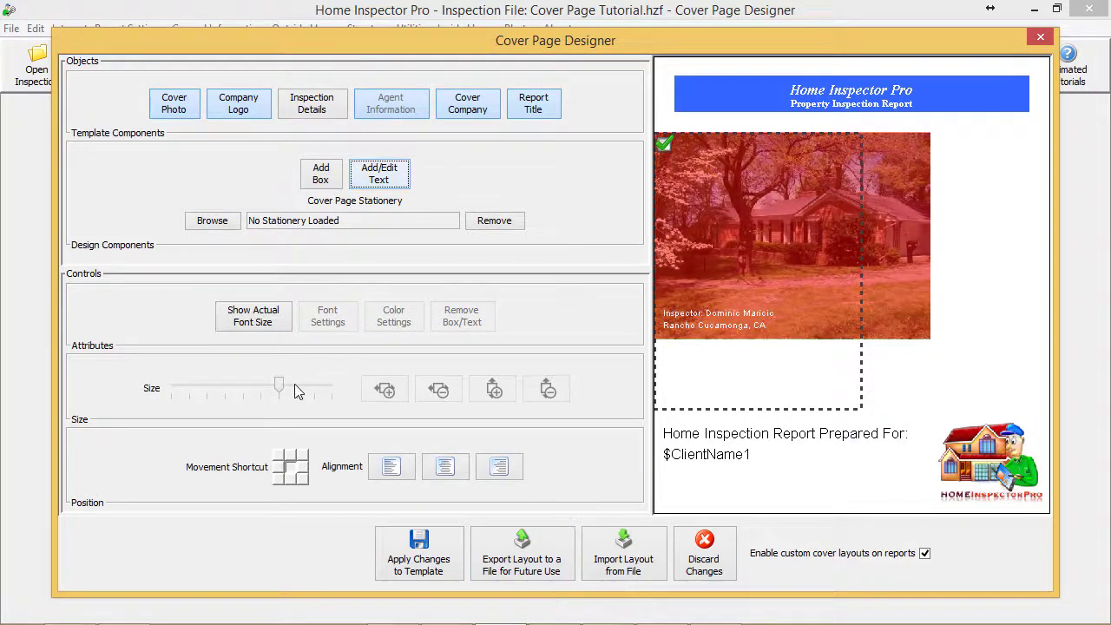
pyautogui.moveTo(279, 385); pyautogui.dragTo(332, 389)
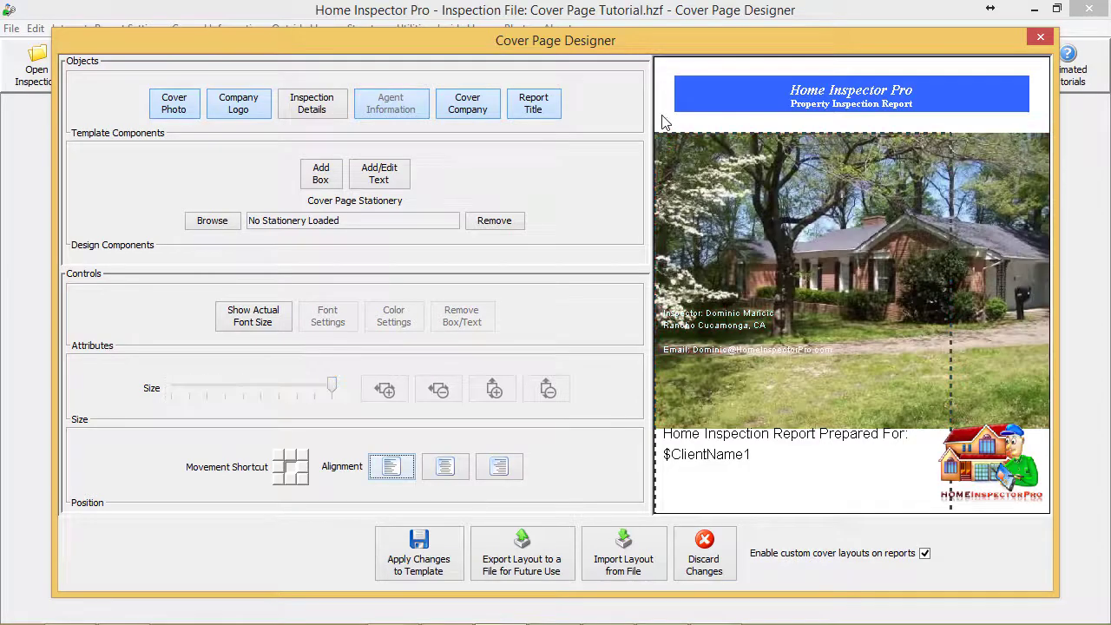
pyautogui.click(668, 84)
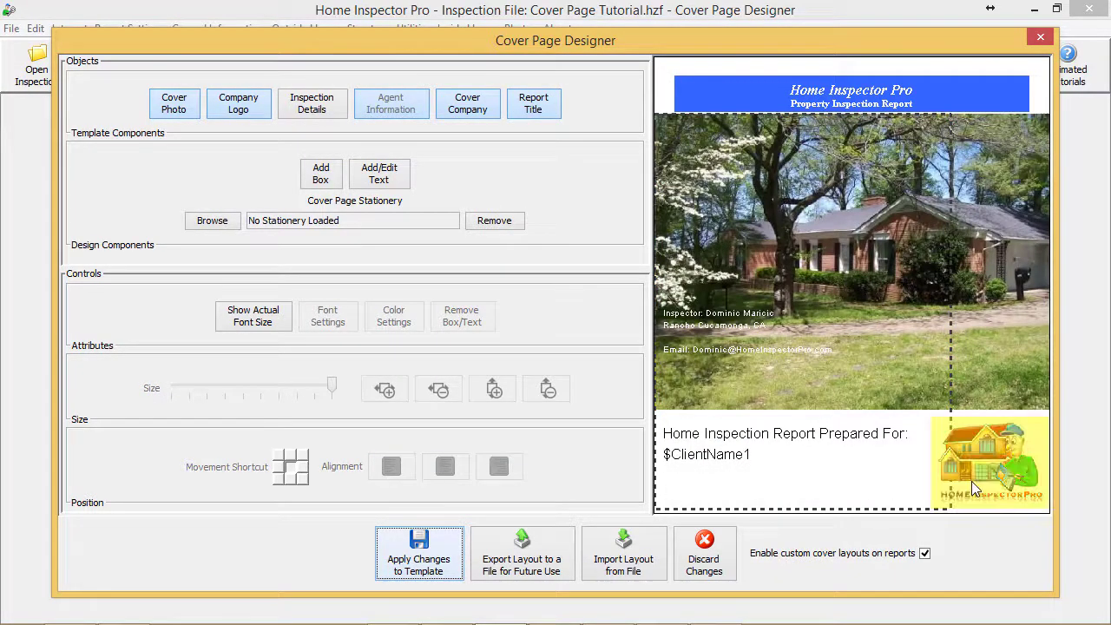
# Select the inspector details text, the logo and the Prepared For box in turn
pyautogui.click(678, 330)
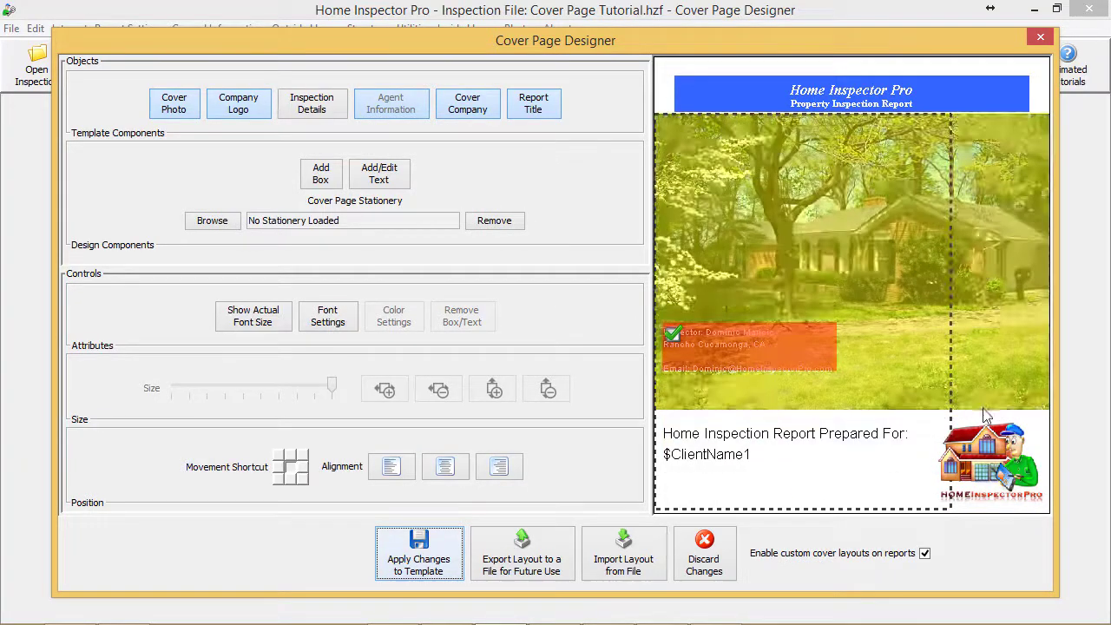
pyautogui.click(1031, 429)
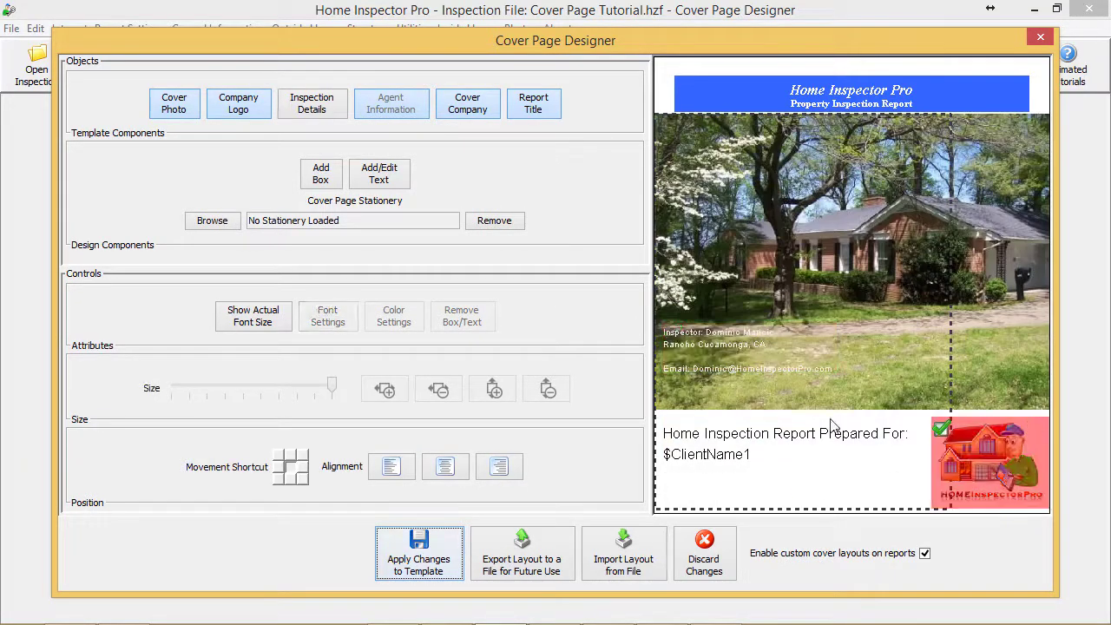
pyautogui.click(733, 451)
# Add a $ClientAddress line beneath $ClientName1 in the Prepared For text and dismiss the notification
pyautogui.click(379, 173)
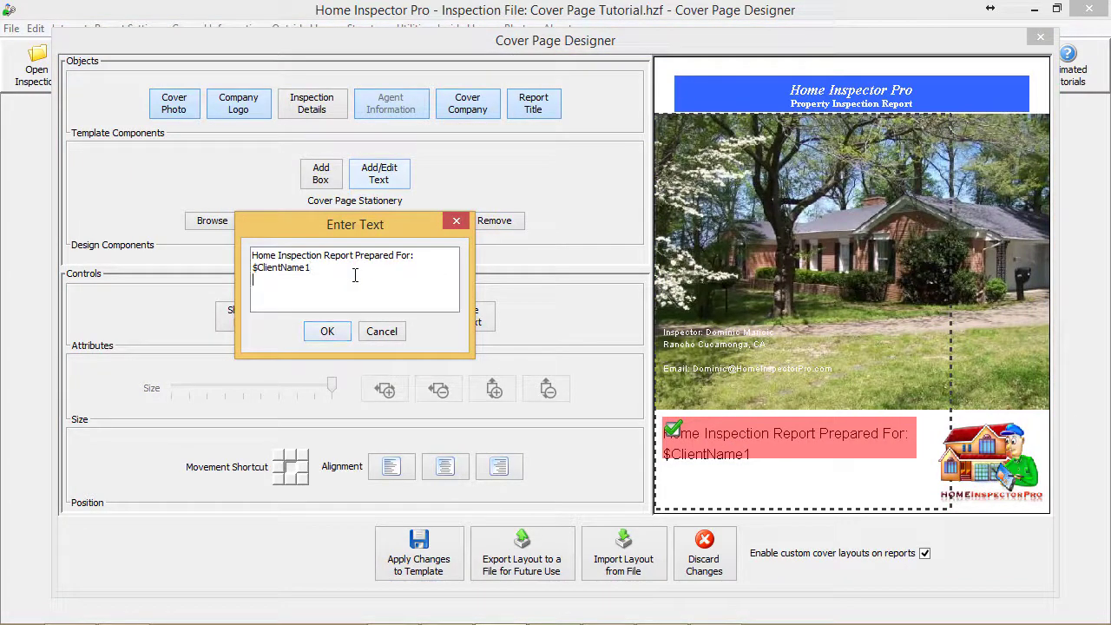
pyautogui.write('$ClientAddress')
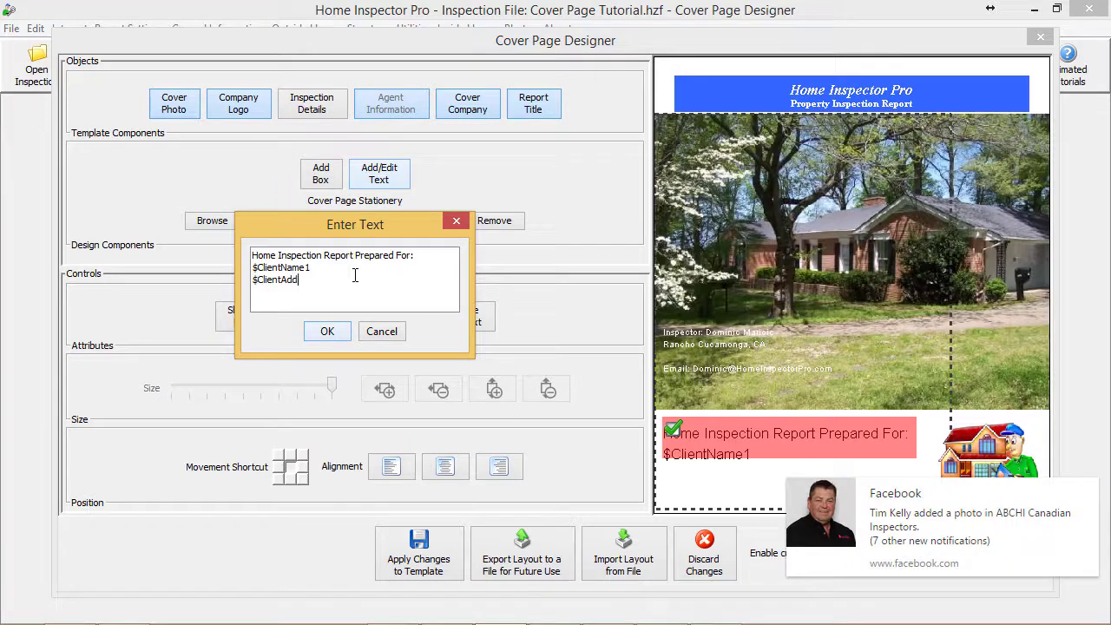
pyautogui.click(1092, 487)
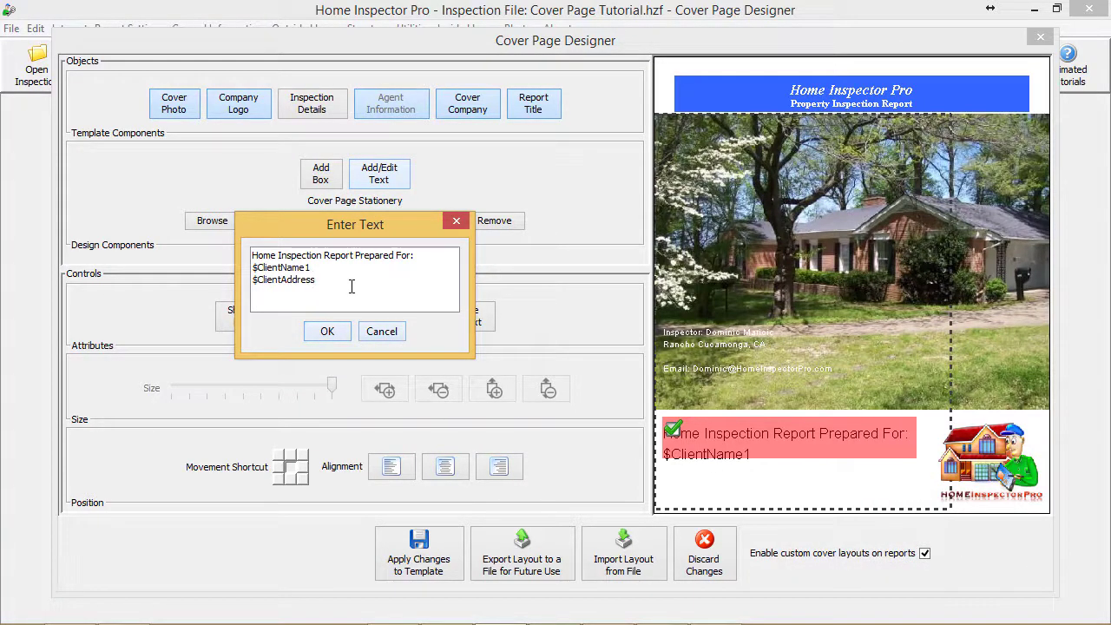
# Copy $ClientInspectionCity, $ClientInspectionZip and $ClientInspectionState from the Notepad++ variable list
pyautogui.moveTo(538, 618)
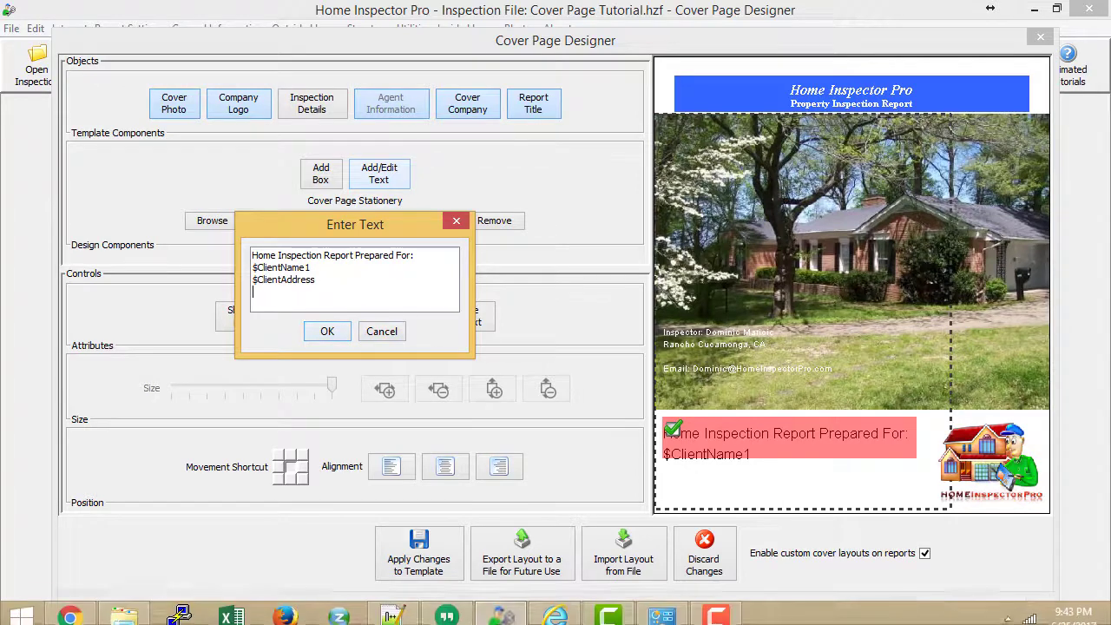
pyautogui.click(392, 608)
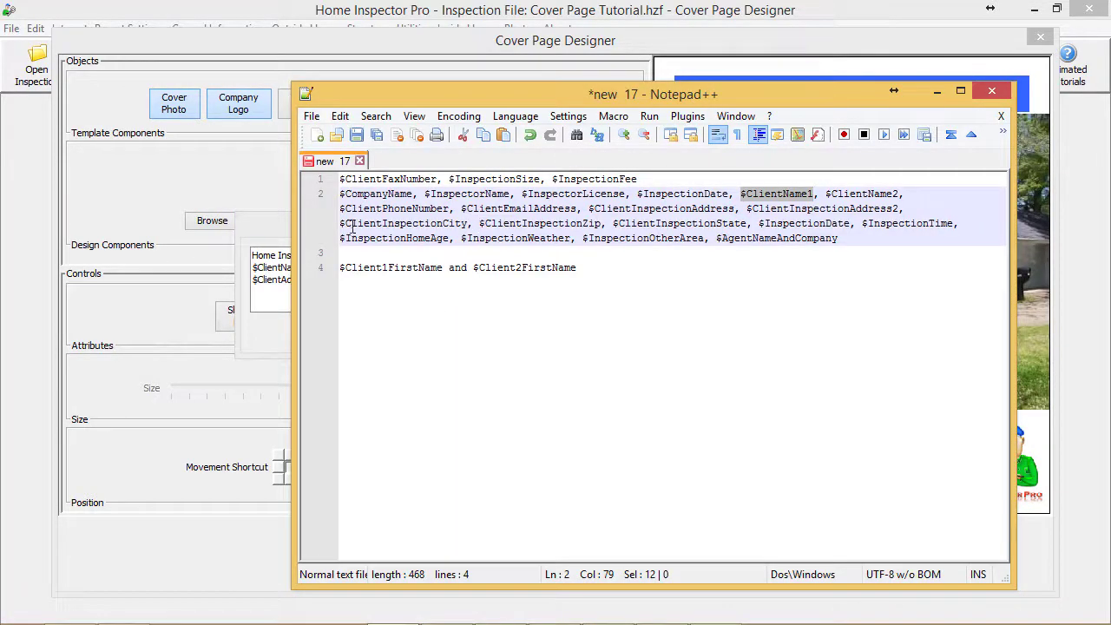
pyautogui.moveTo(340, 223); pyautogui.dragTo(749, 224)
pyautogui.hotkey('ctrl', 'c')
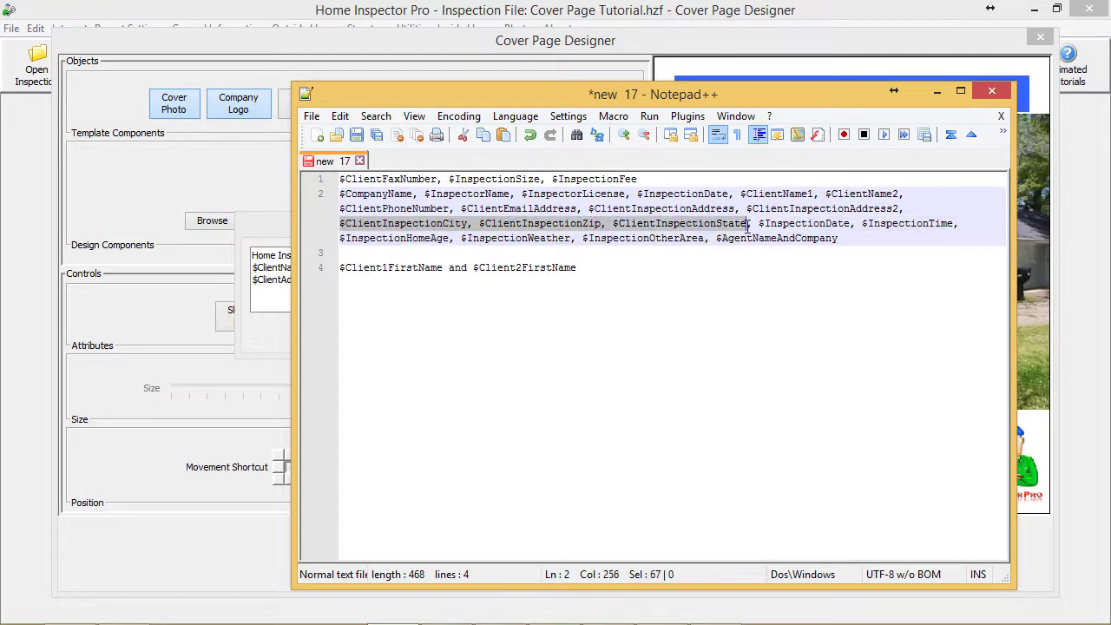
# Paste the city, zip and state variables as the fourth Prepared For line and confirm
pyautogui.click(269, 295)
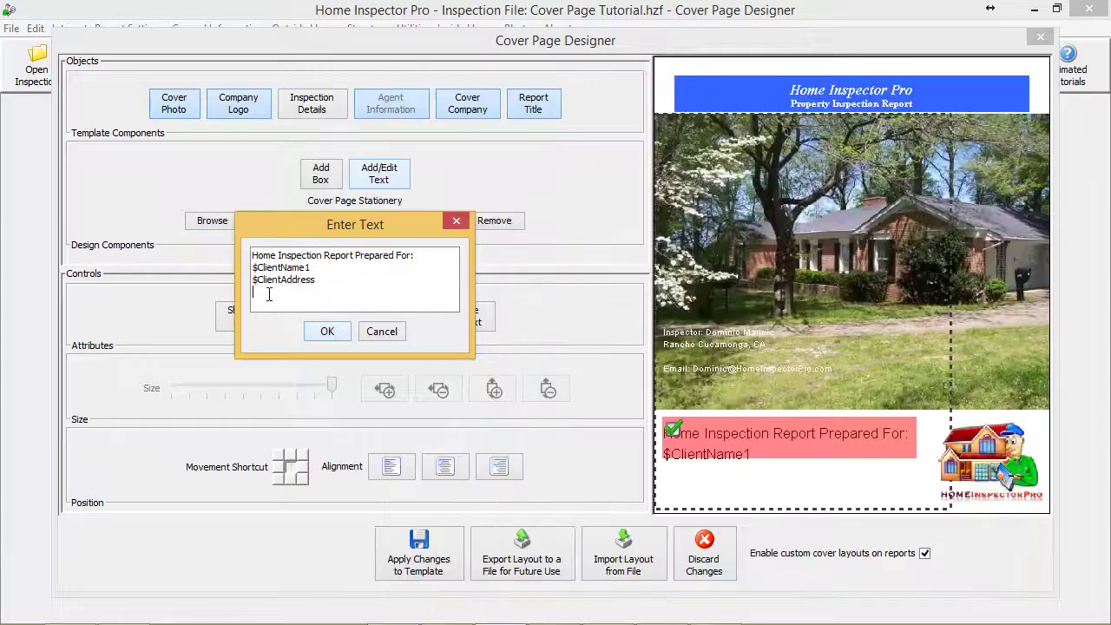
pyautogui.hotkey('ctrl', 'v')
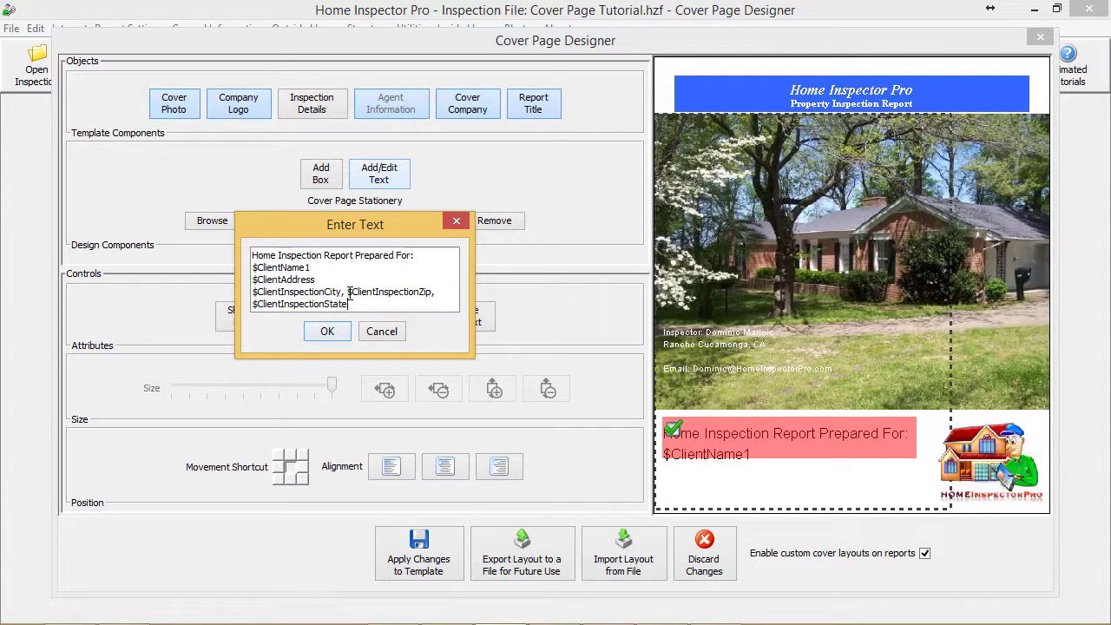
pyautogui.click(326, 333)
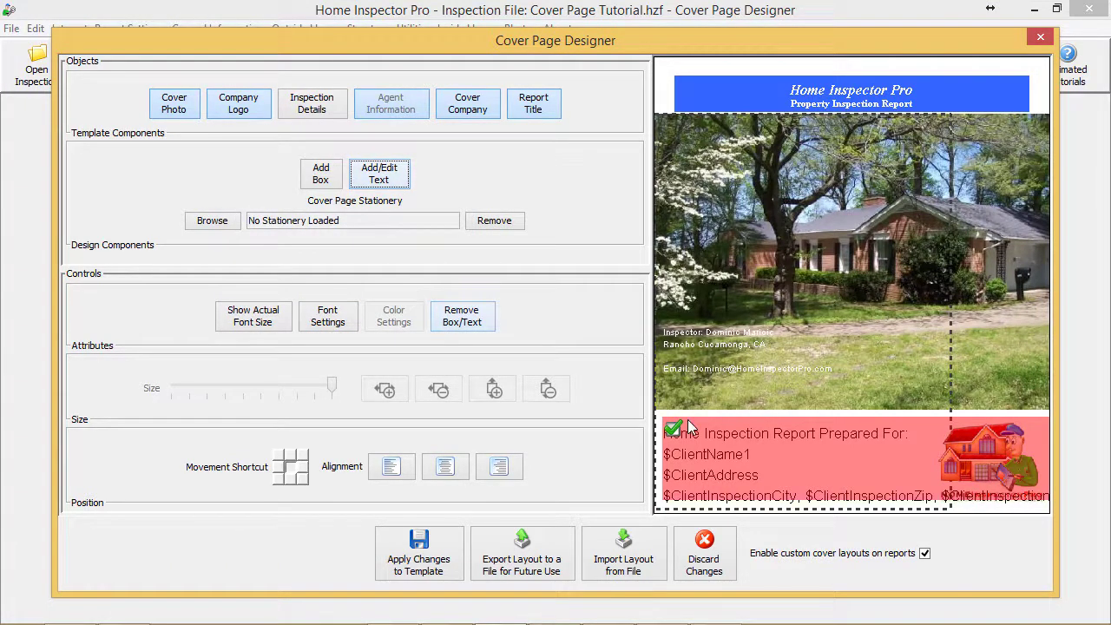
# Set the Prepared For text to font size 14 and preview the resized block
pyautogui.click(343, 323)
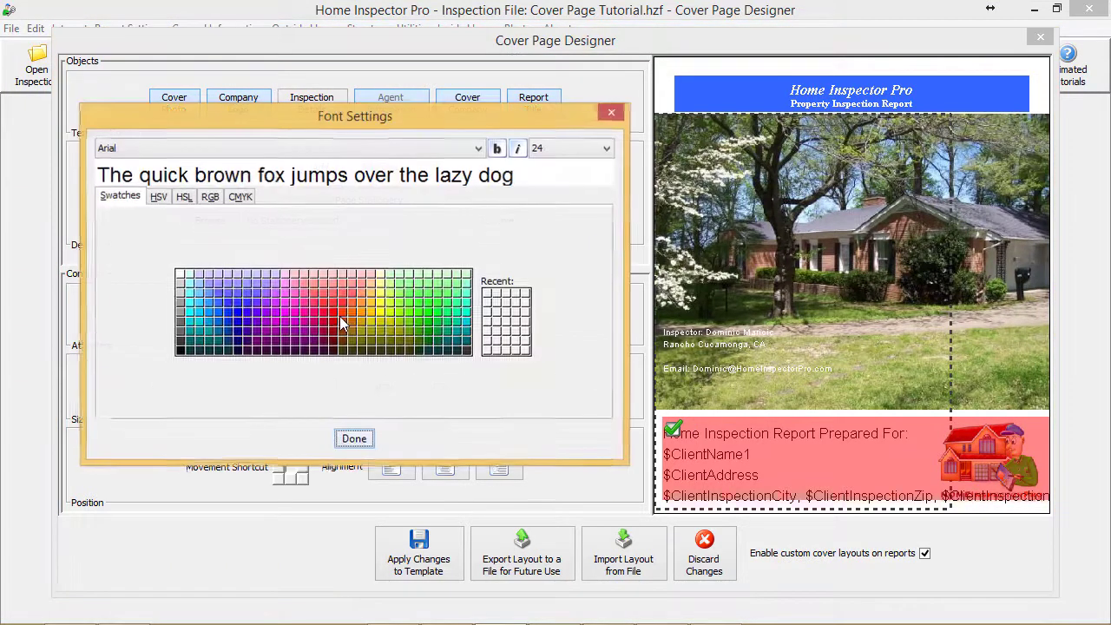
pyautogui.click(537, 149)
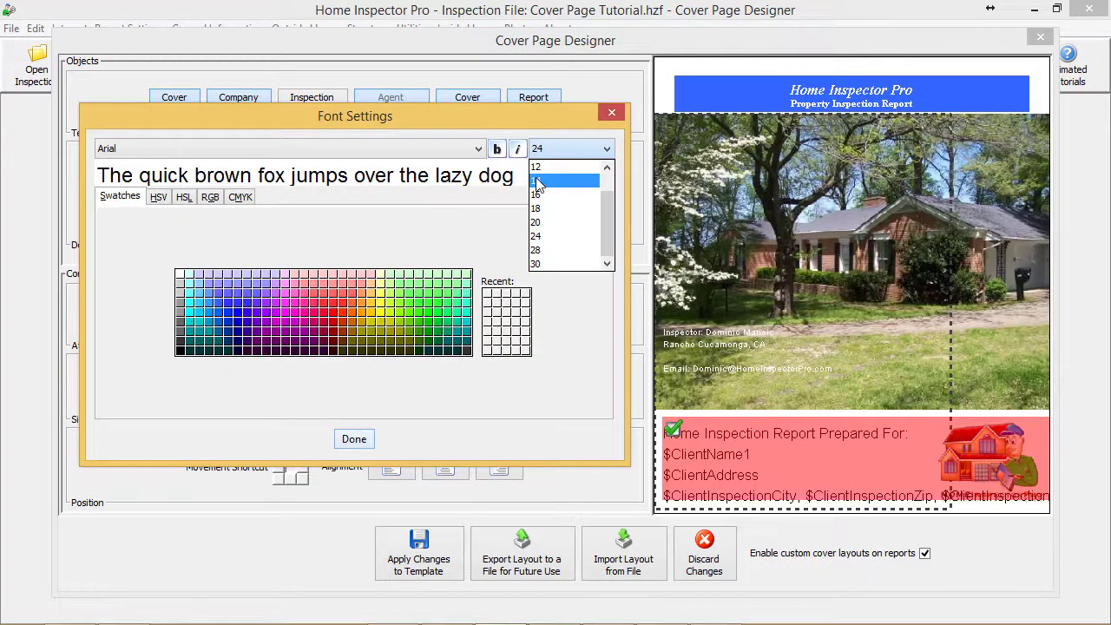
pyautogui.click(538, 180)
pyautogui.click(347, 440)
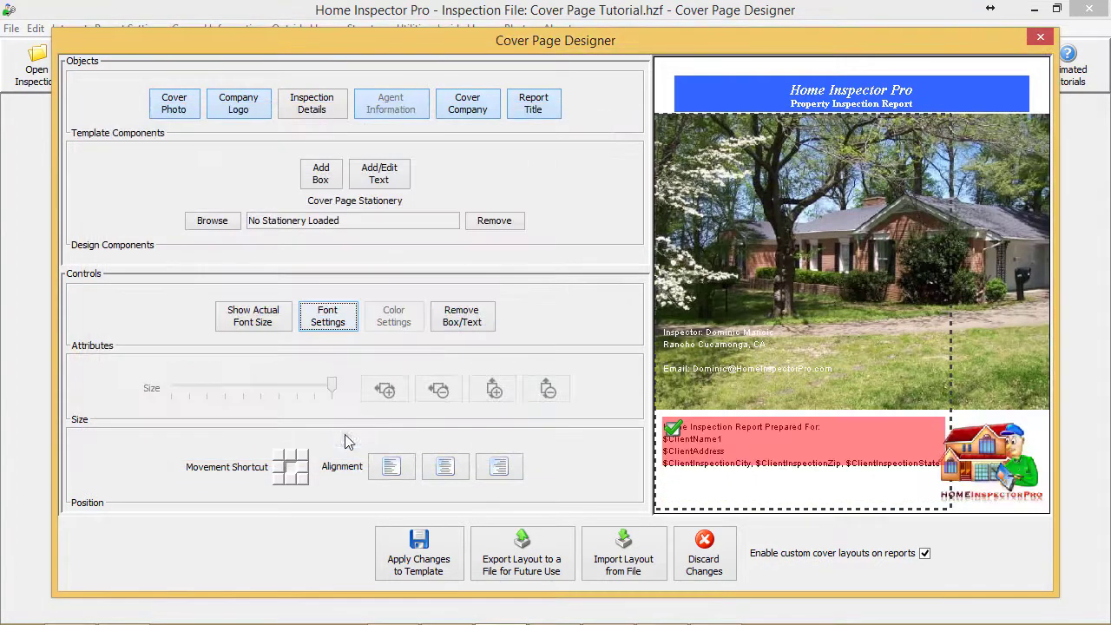
pyautogui.click(690, 492)
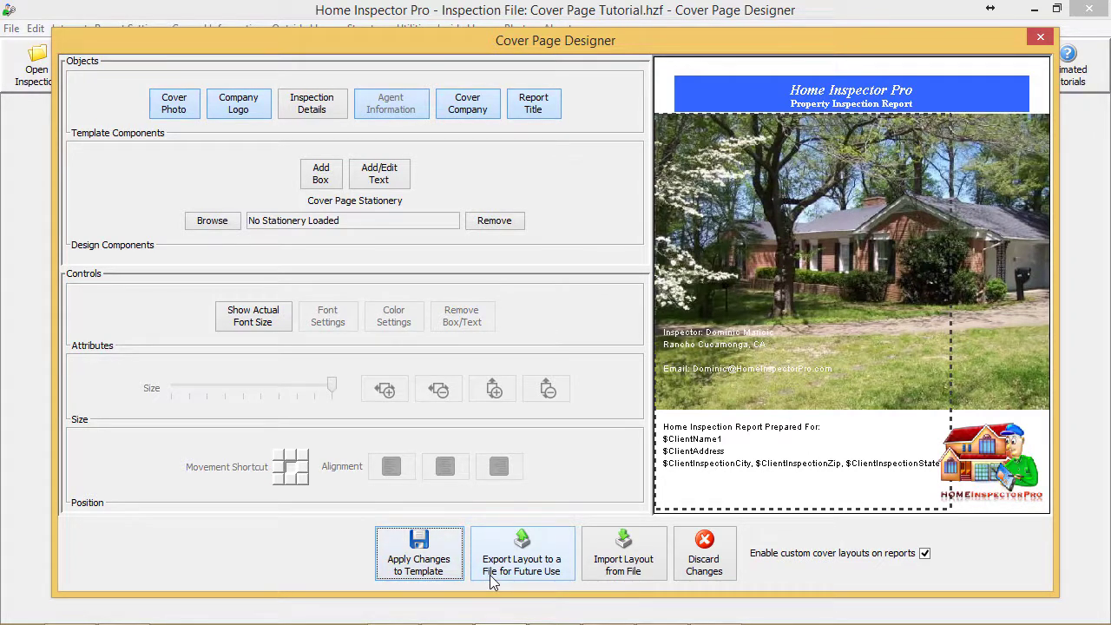
# Apply the cover to the template, close the designer, and generate Cover Page Tutorial.pdf
pyautogui.click(419, 558)
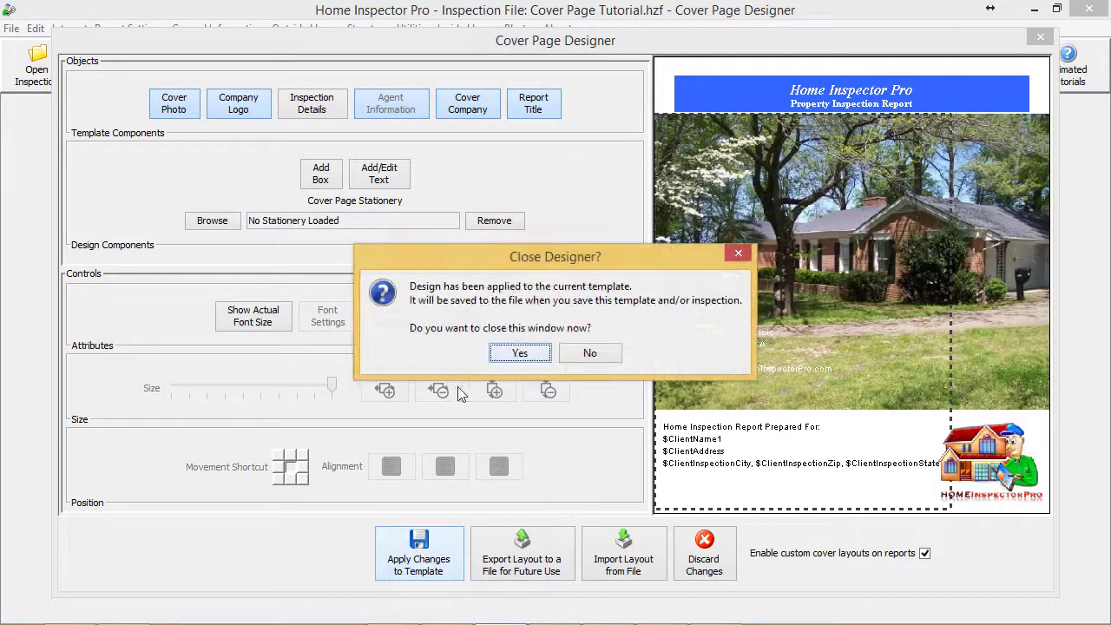
pyautogui.click(519, 351)
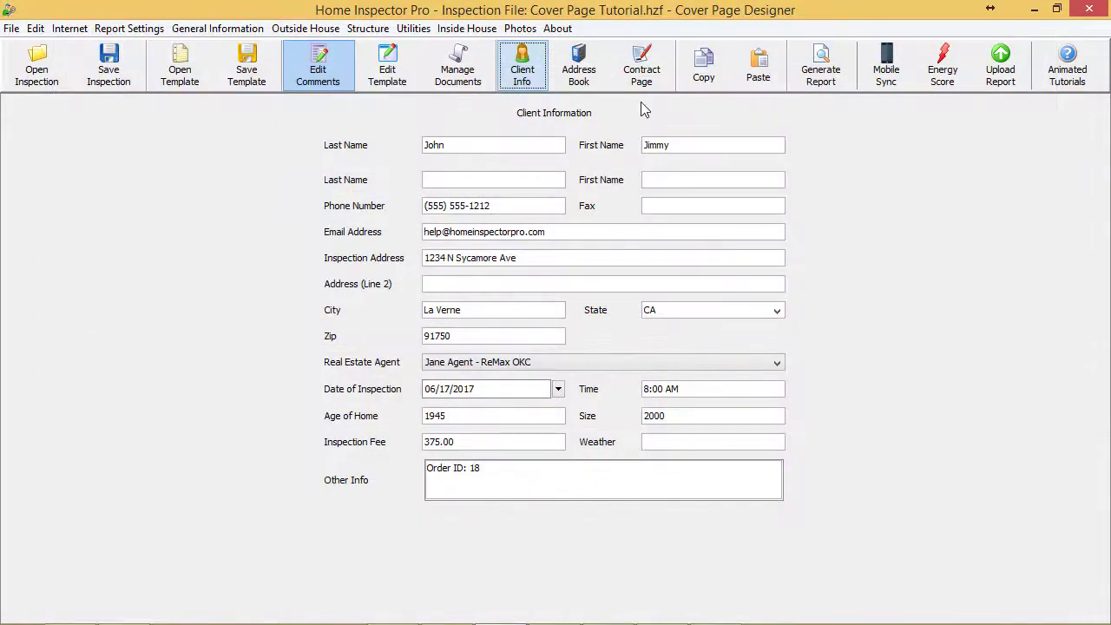
pyautogui.click(809, 63)
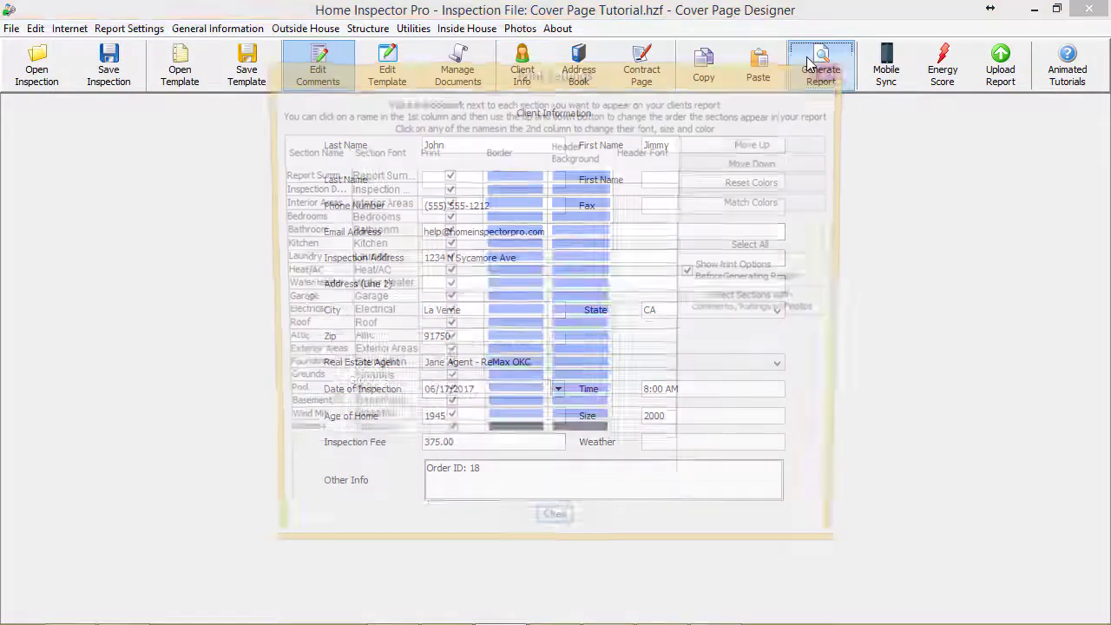
pyautogui.click(546, 538)
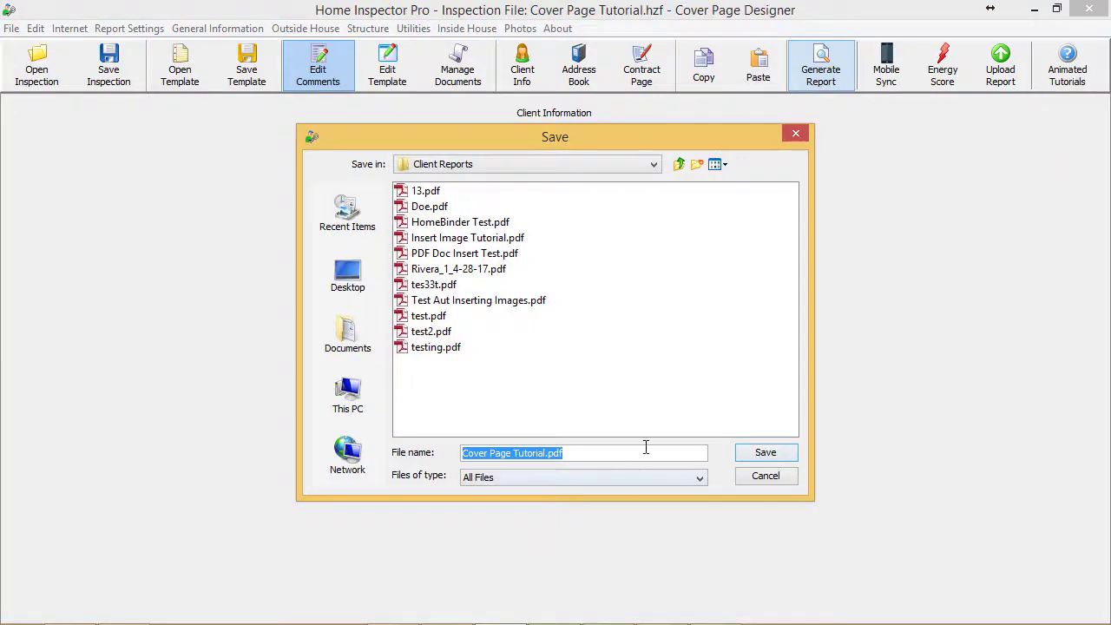
pyautogui.click(761, 454)
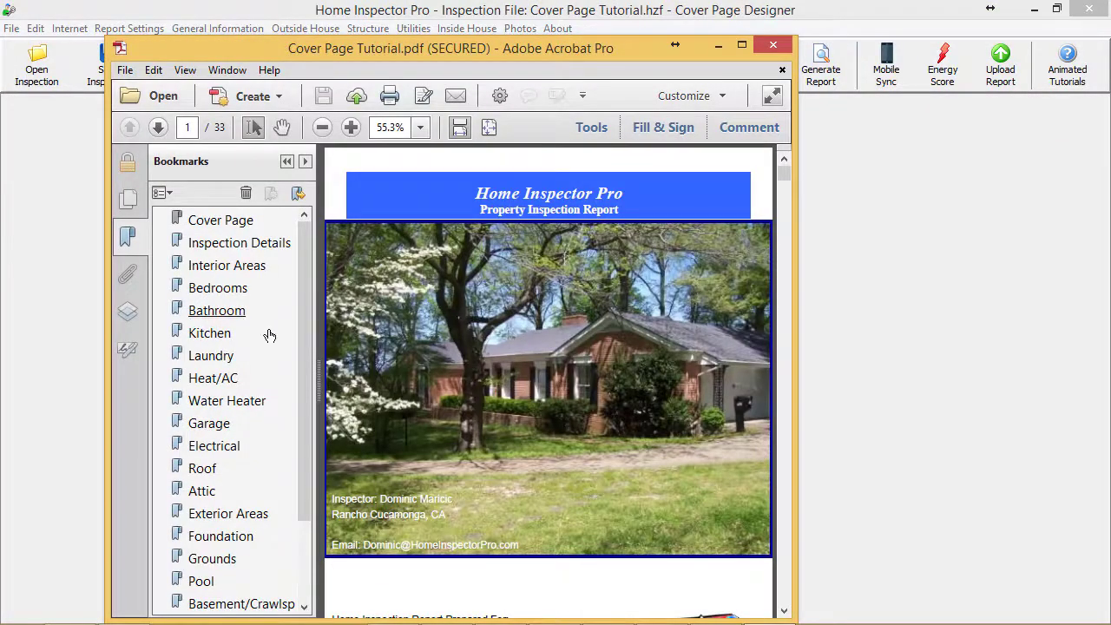
# Maximize Acrobat and fit the whole generated cover page in view
pyautogui.click(742, 45)
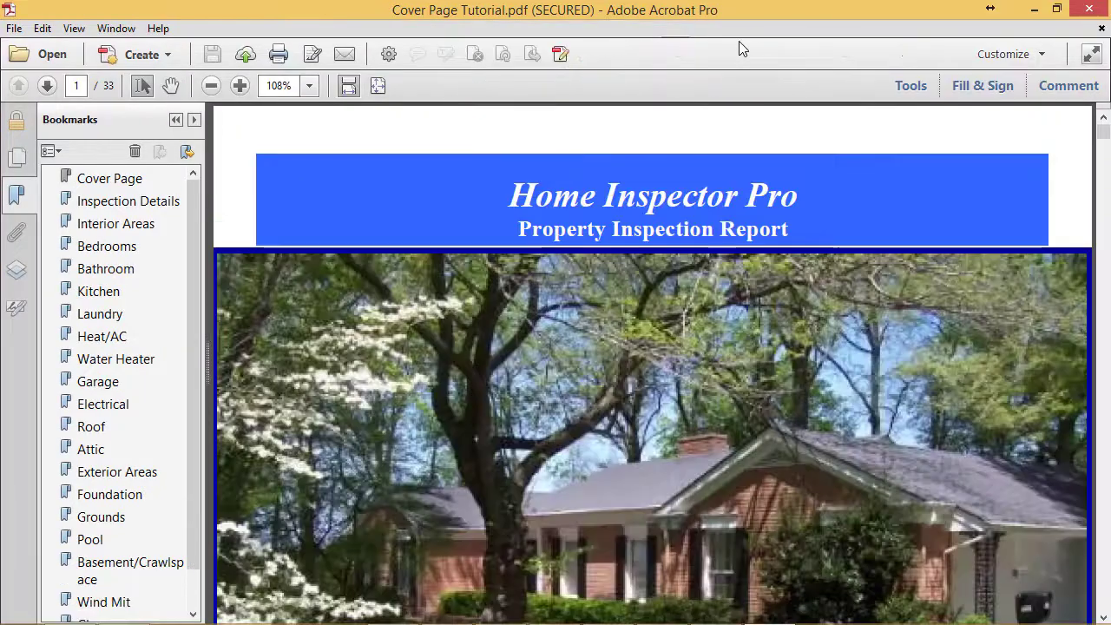
pyautogui.click(377, 86)
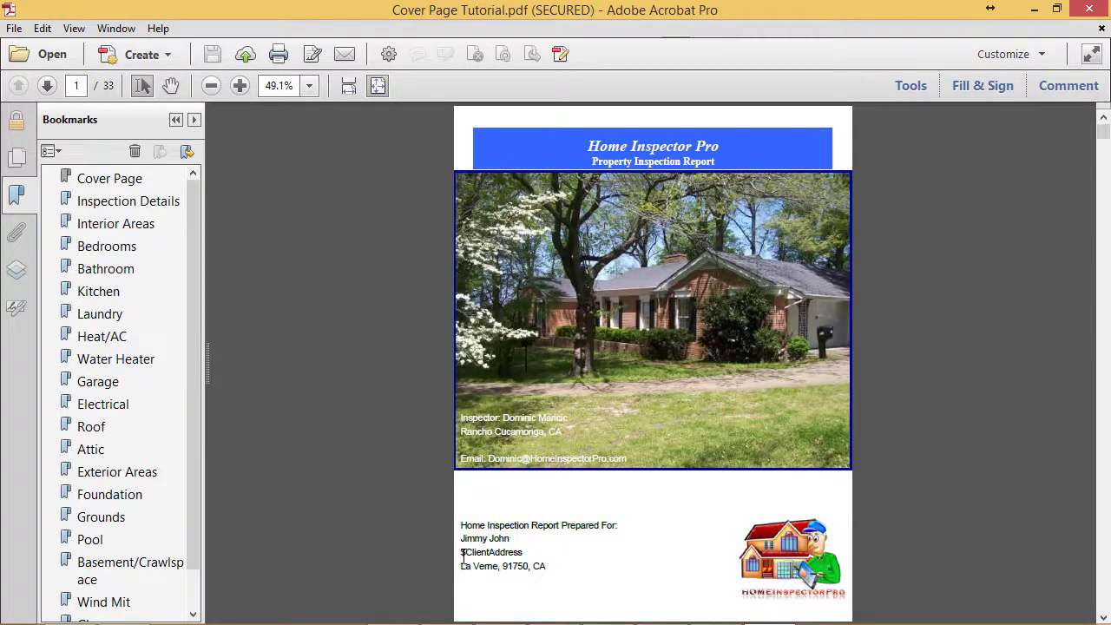
# Select $ClientInspectionAddress on line 2 of the Notepad++ variable list, then return to Acrobat
pyautogui.moveTo(473, 620)
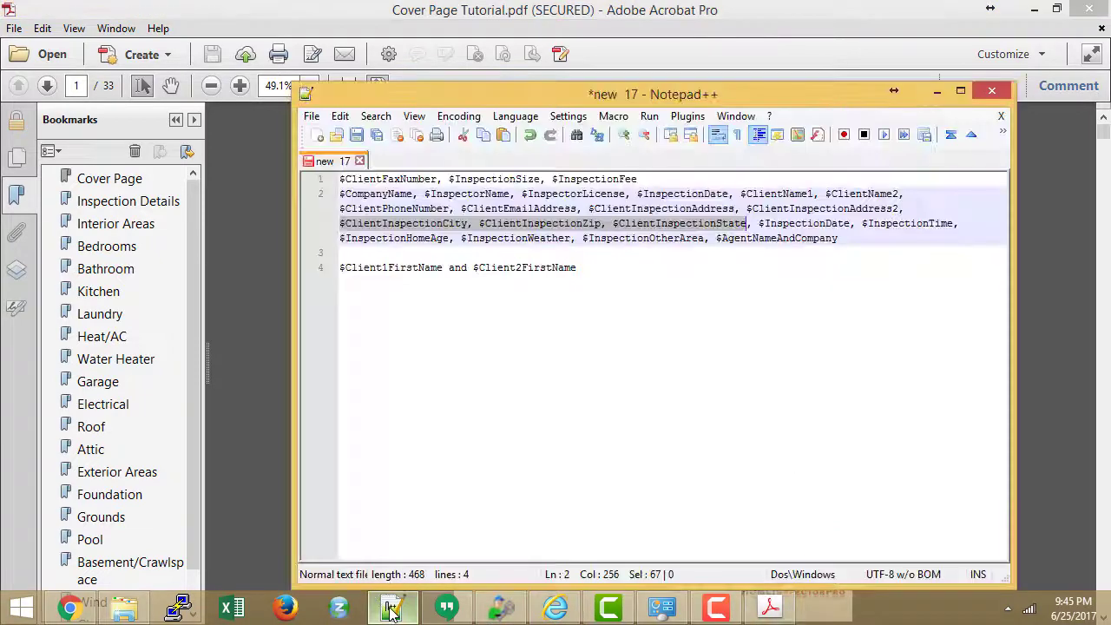
pyautogui.click(392, 608)
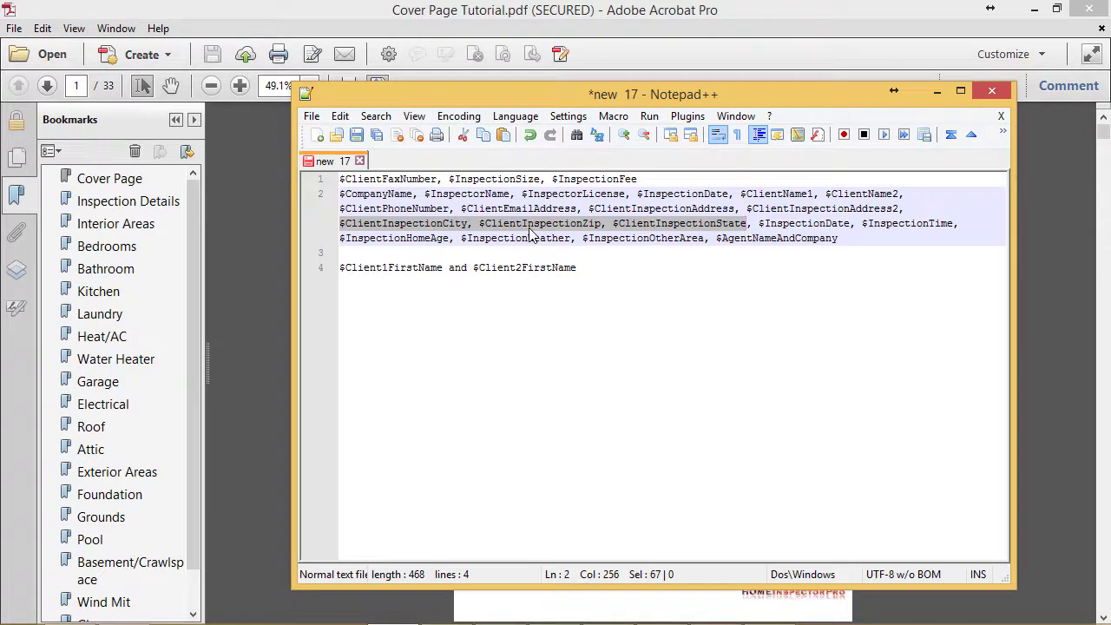
pyautogui.moveTo(590, 208); pyautogui.dragTo(736, 209)
pyautogui.hotkey('ctrl', 'c')
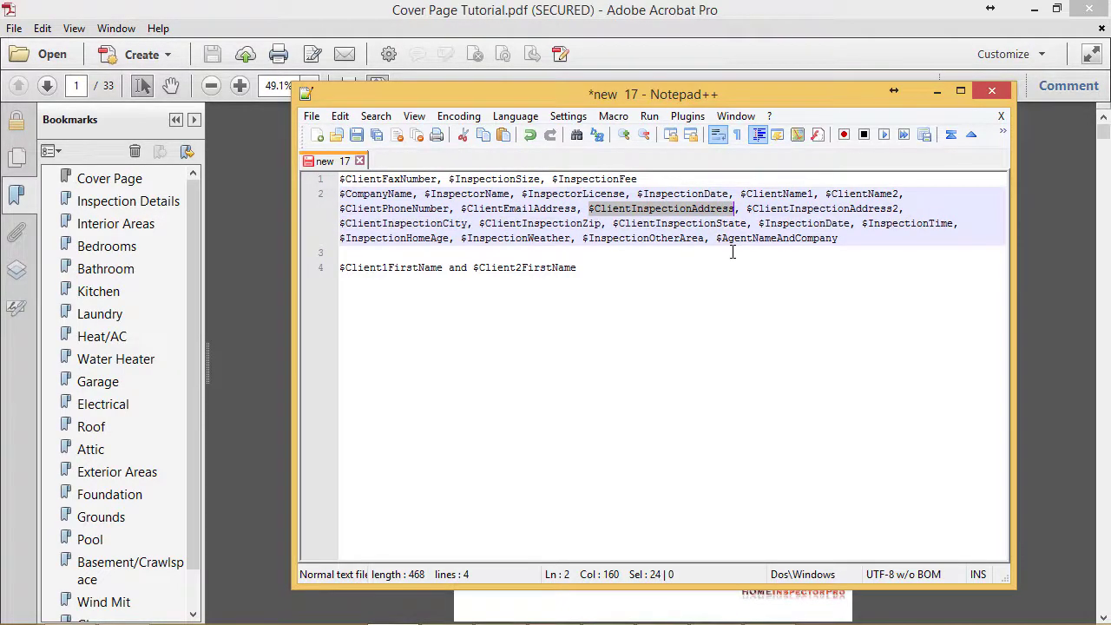
pyautogui.click(638, 68)
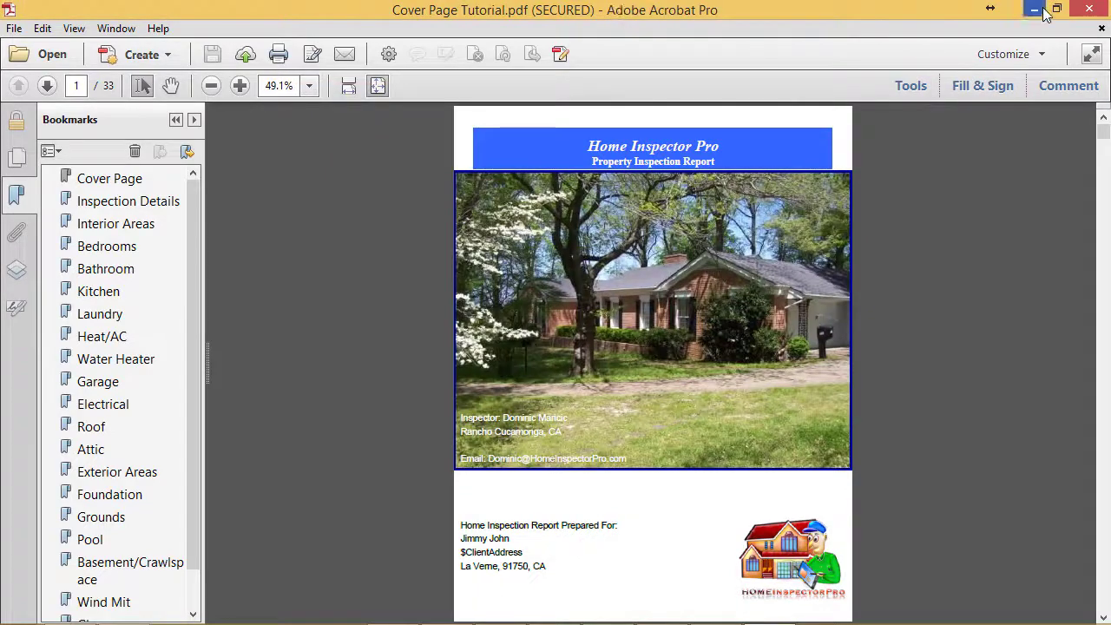
# Close Acrobat and reopen the Cover Page Designer from Report Settings
pyautogui.click(1091, 10)
pyautogui.click(248, 235)
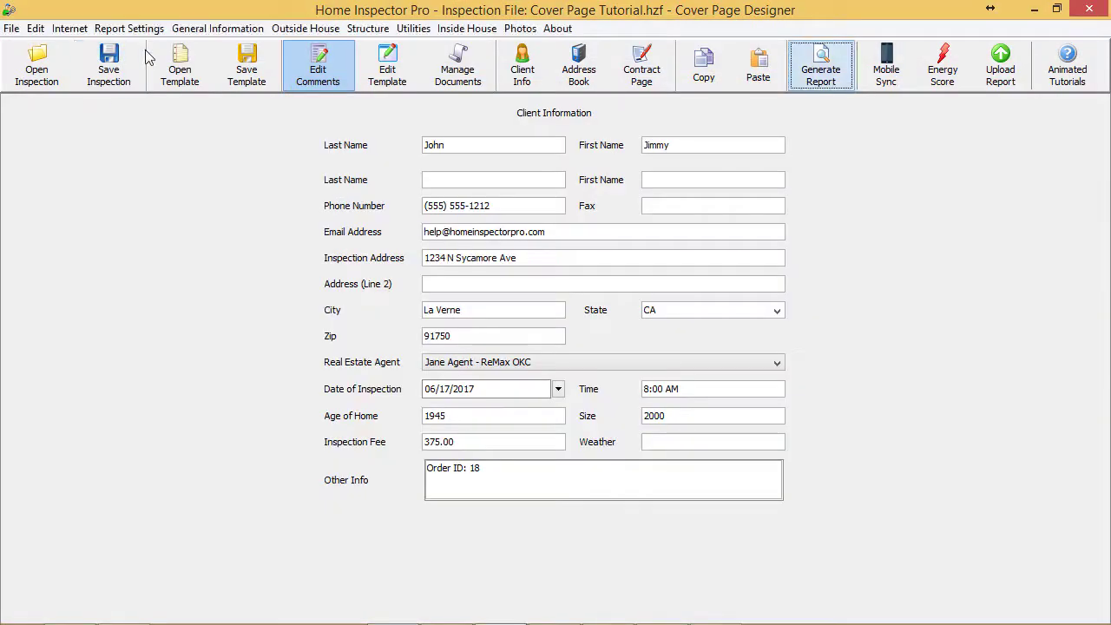
pyautogui.click(148, 30)
pyautogui.click(143, 211)
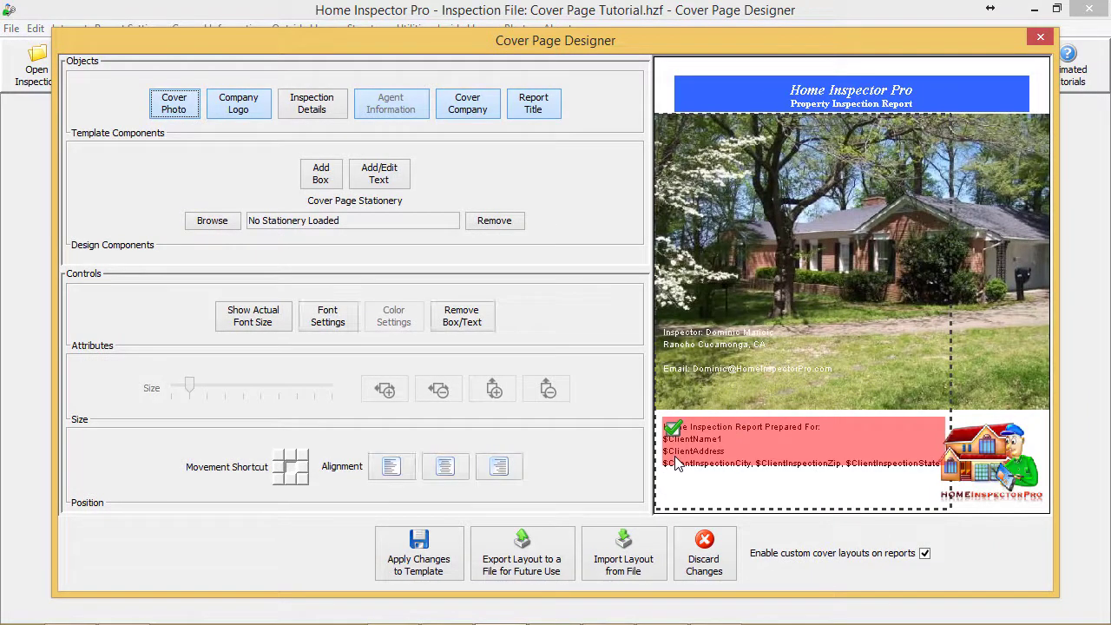
# Replace $ClientAddress with $ClientInspectionAddress, apply the cover to the template, and close the designer
pyautogui.click(370, 177)
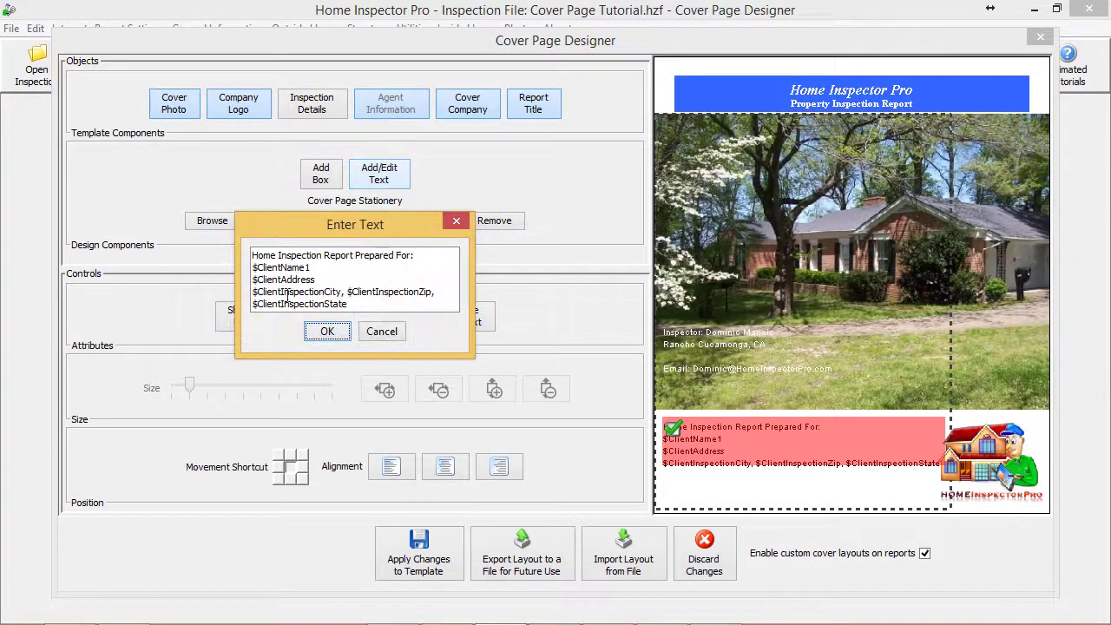
pyautogui.moveTo(255, 280); pyautogui.dragTo(315, 280)
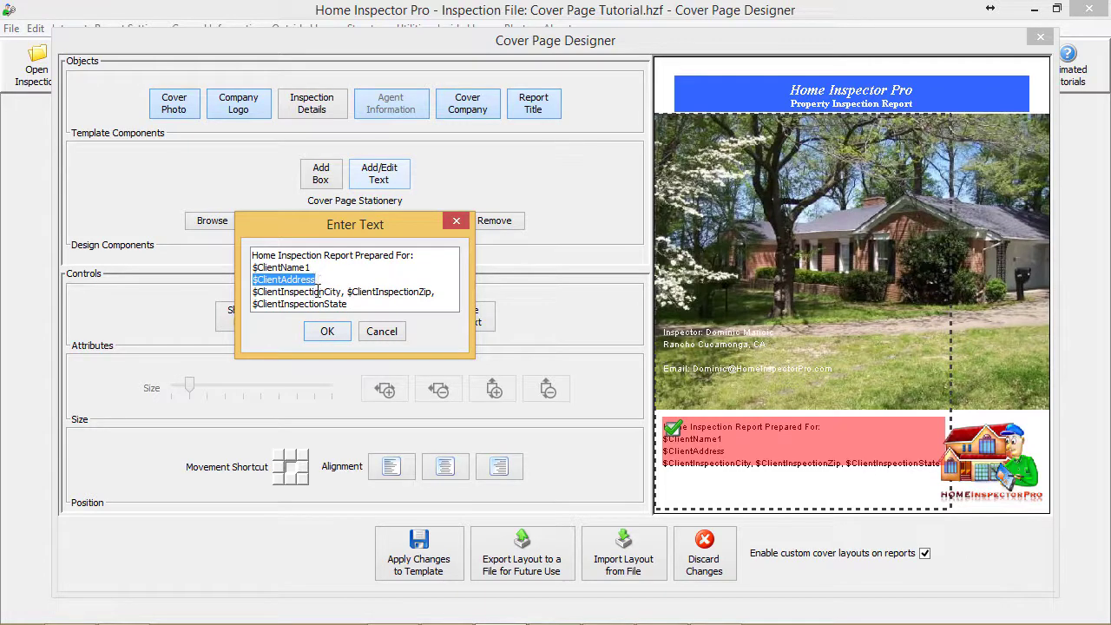
pyautogui.hotkey('ctrl', 'v')
pyautogui.click(326, 331)
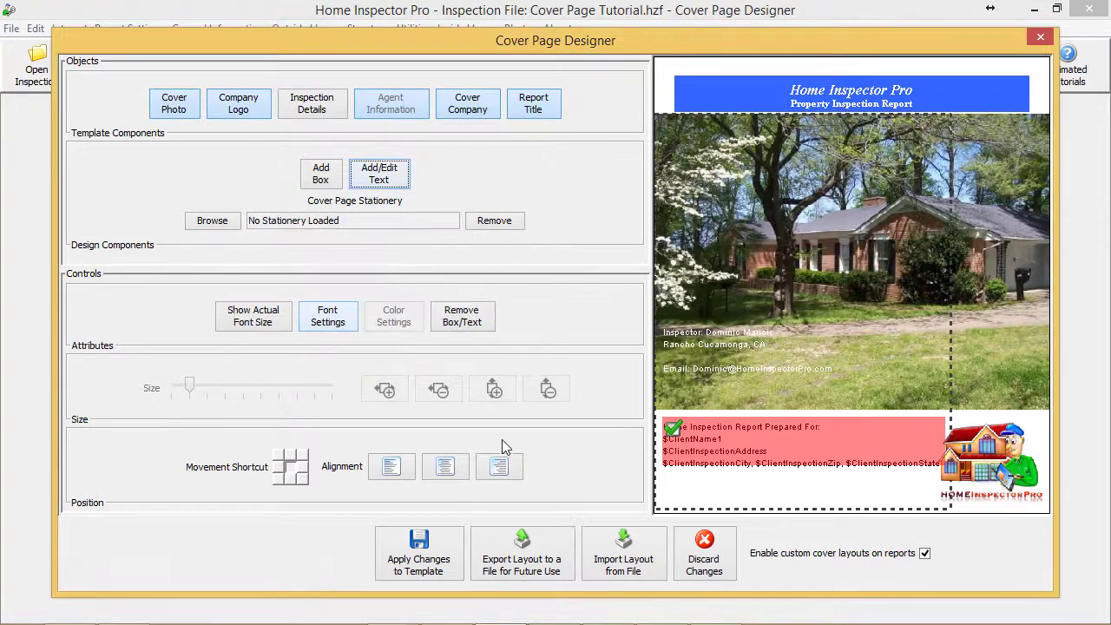
pyautogui.click(438, 553)
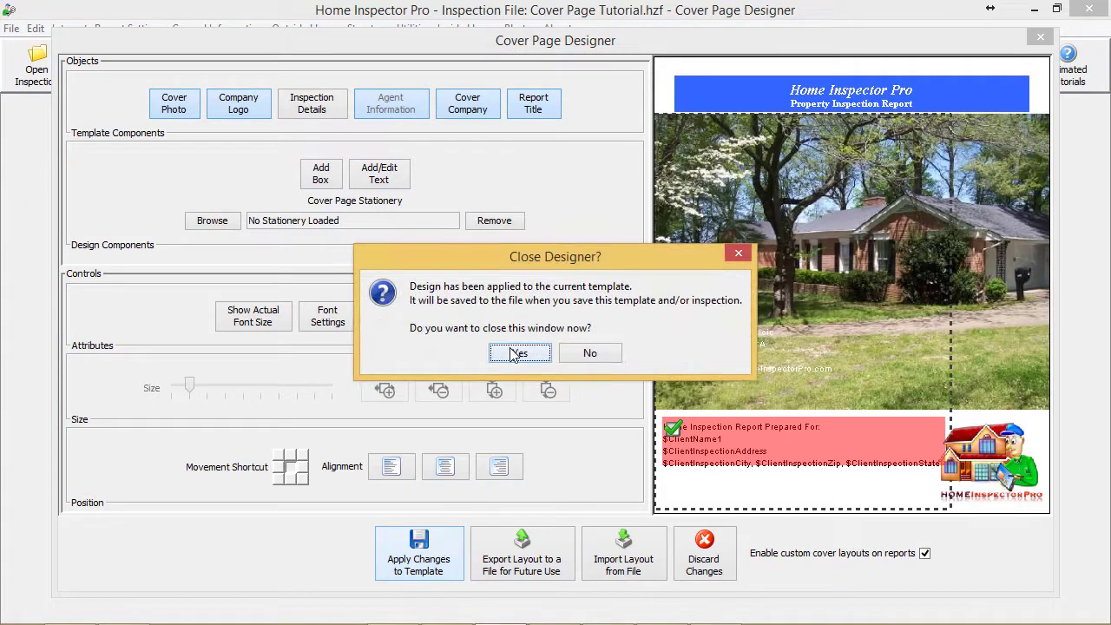
pyautogui.click(520, 353)
# Regenerate the report with the default section settings and save it as Cover Page Tutorial.pdf
pyautogui.click(817, 59)
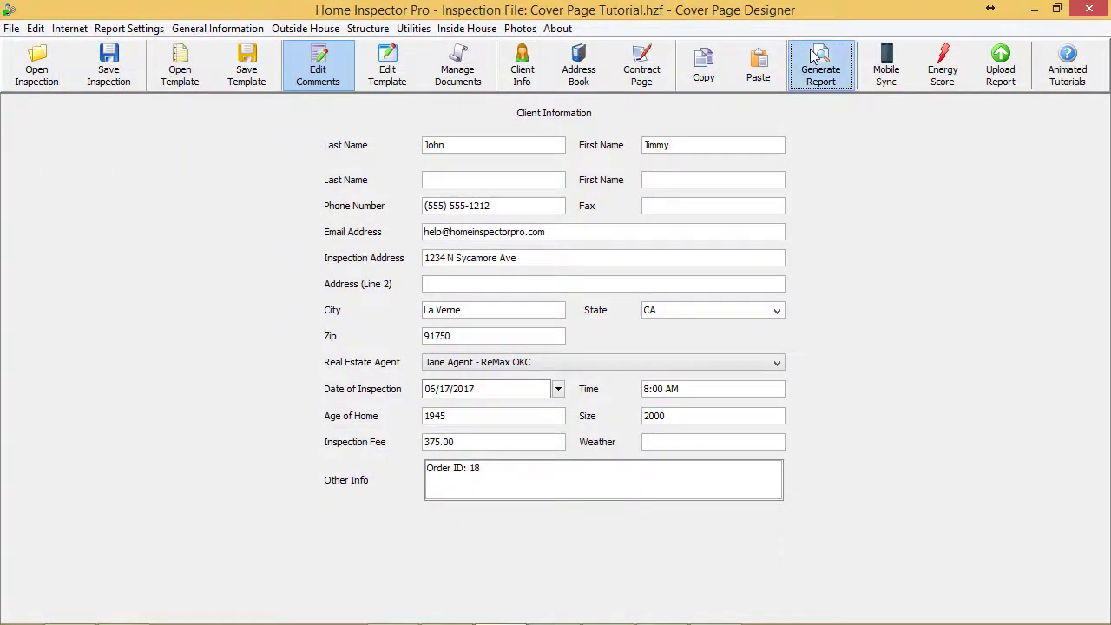
pyautogui.click(550, 528)
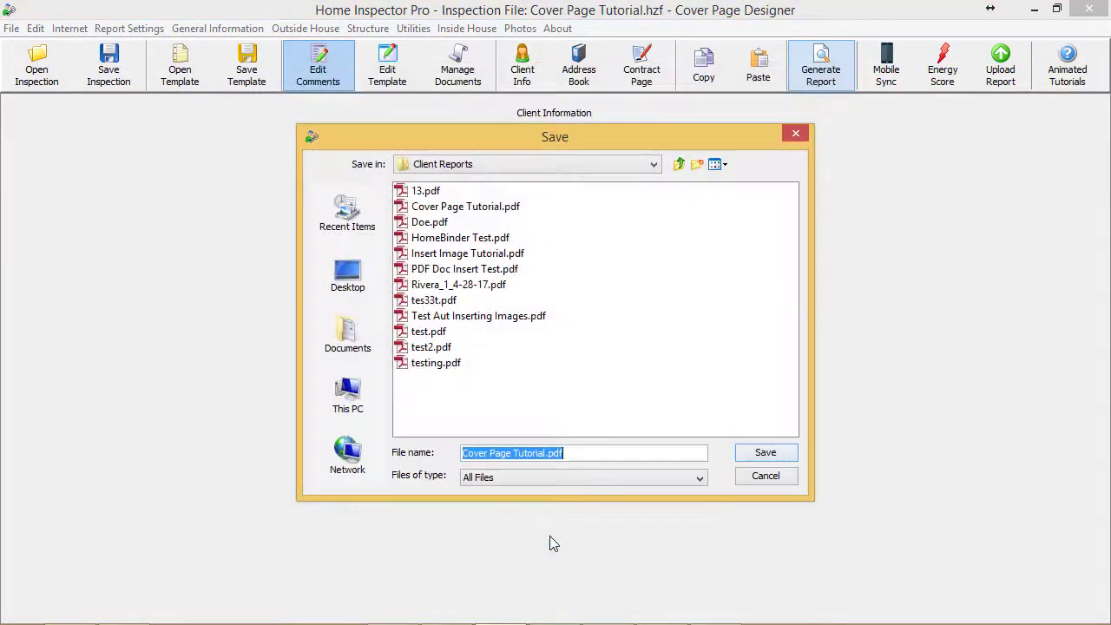
pyautogui.click(761, 453)
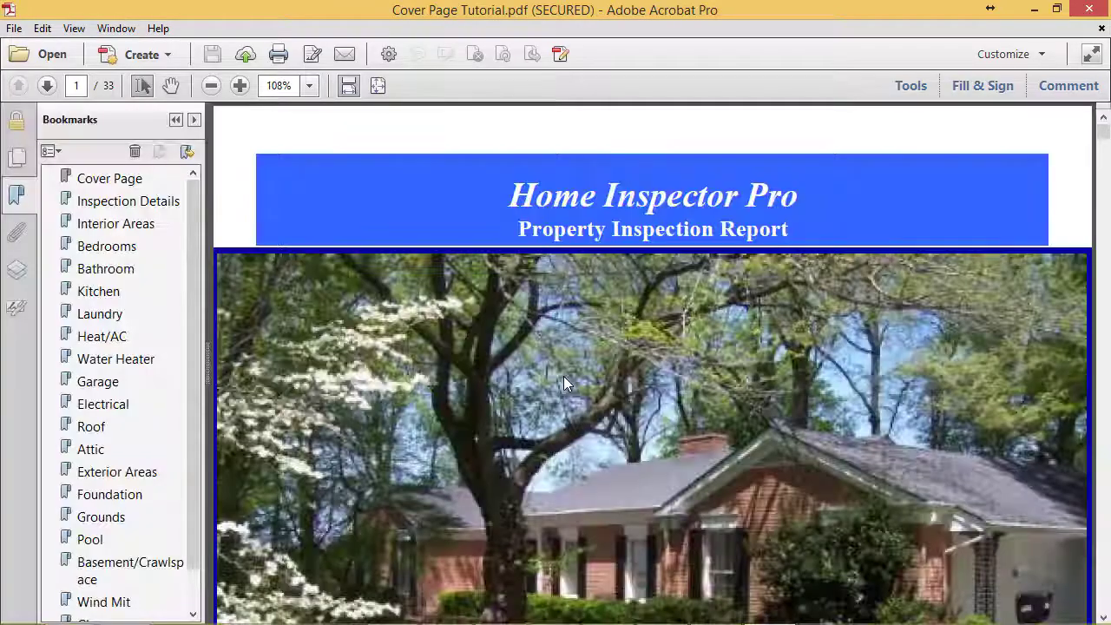
# Fit the regenerated cover page in view to check the client's street address
pyautogui.click(377, 85)
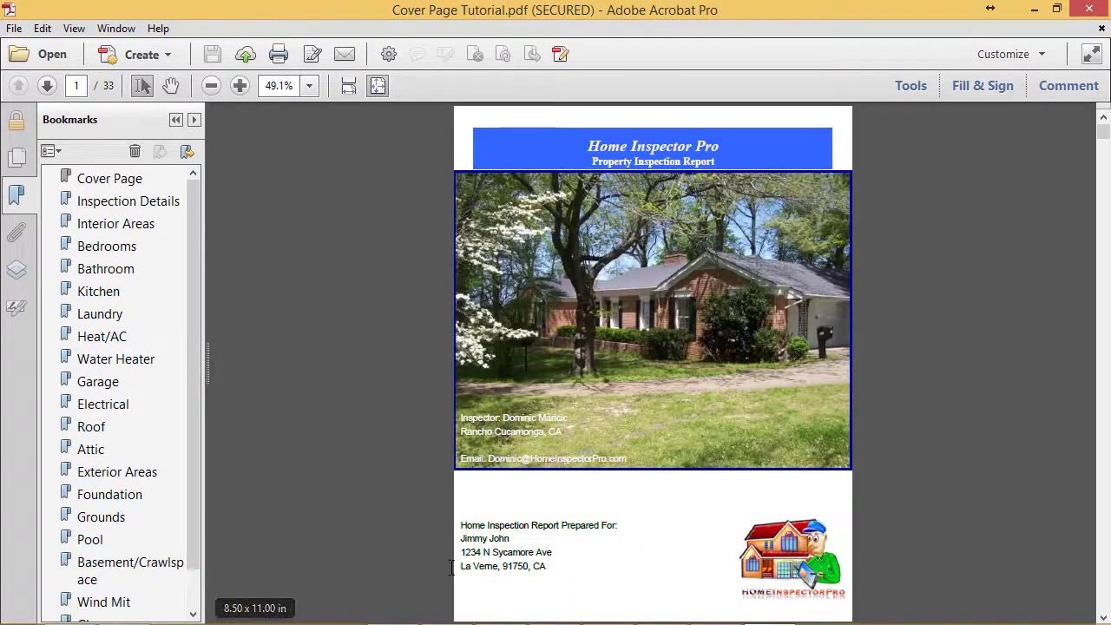